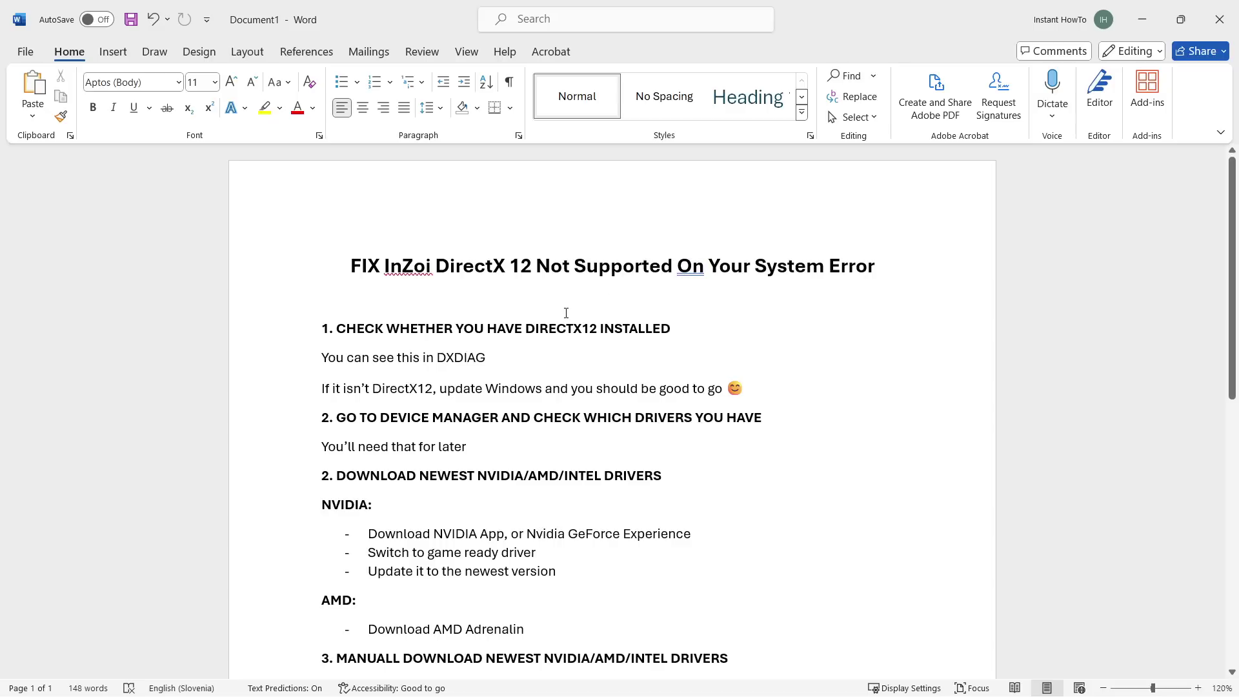
Step: Review the document's list of fixes for the InZoi DirectX 12 not supported error
scroll(459, 282, down, 1)
scroll(489, 285, up, 1)
scroll(472, 288, down, 1)
scroll(471, 289, down, 4)
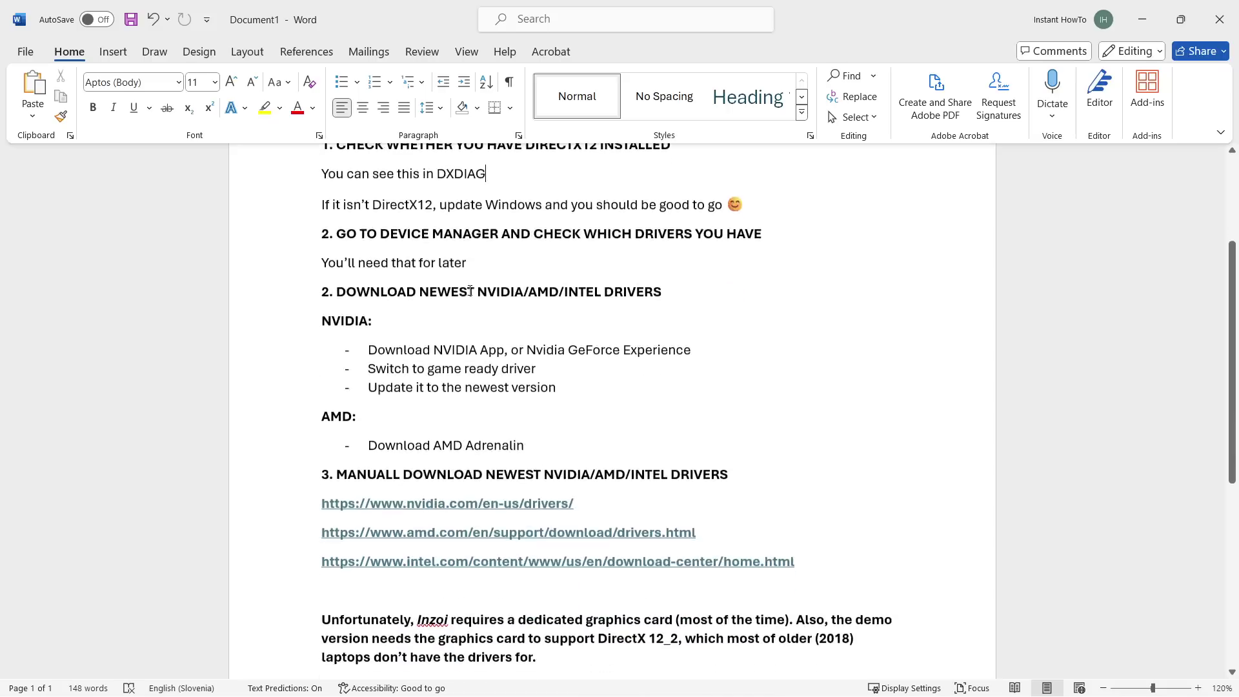
scroll(518, 321, up, 3)
scroll(518, 320, up, 3)
scroll(619, 321, down, 1)
scroll(600, 318, up, 1)
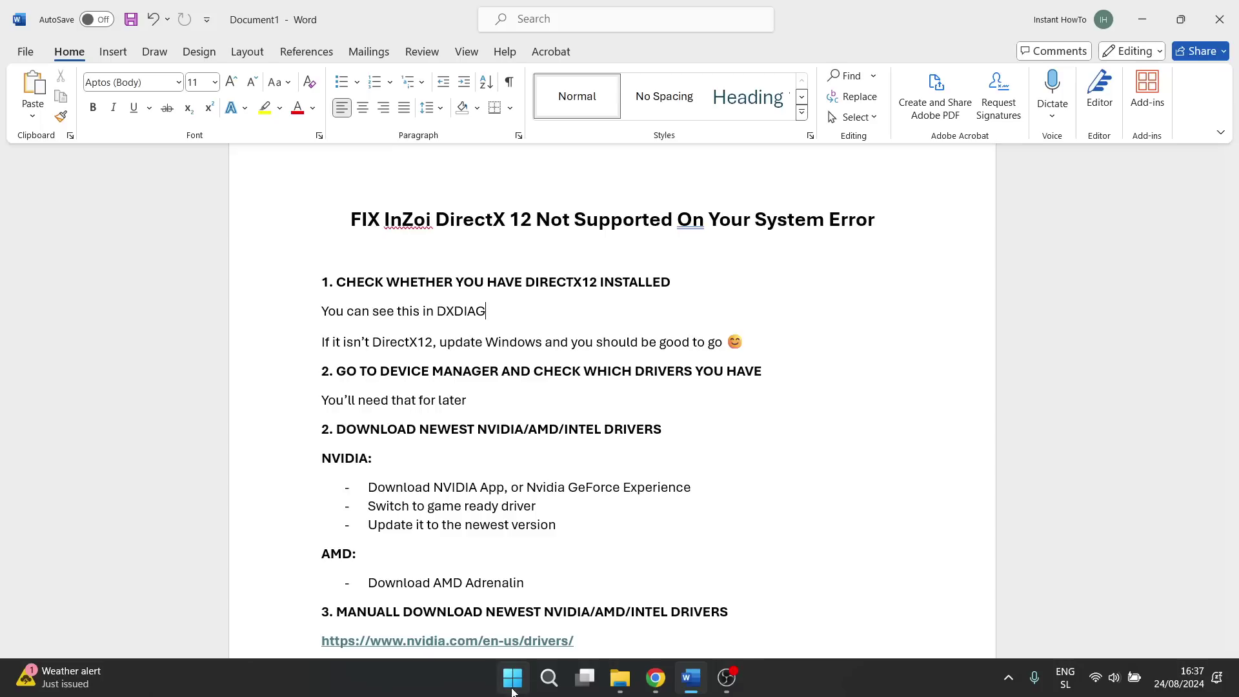
Step: Find the Windows Run dialog with the search "run" and launch dxdiag from it
click(549, 680)
text(run)
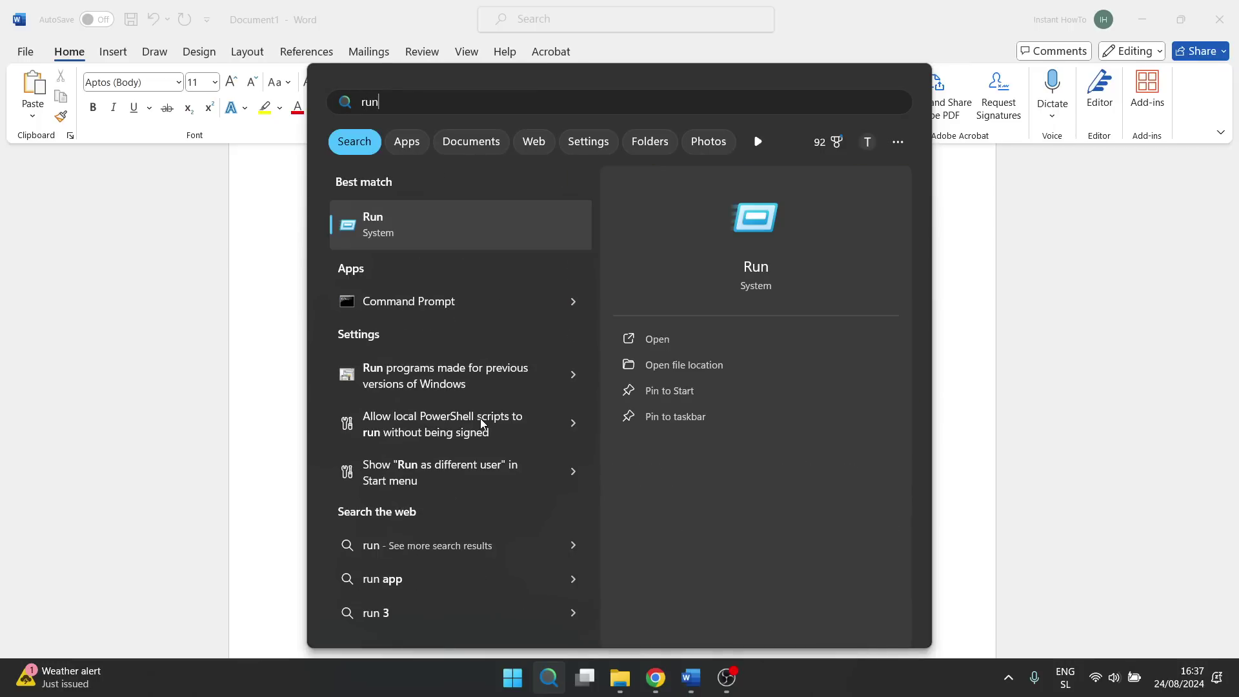
click(414, 231)
drag(208, 529, 996, 259)
click(881, 344)
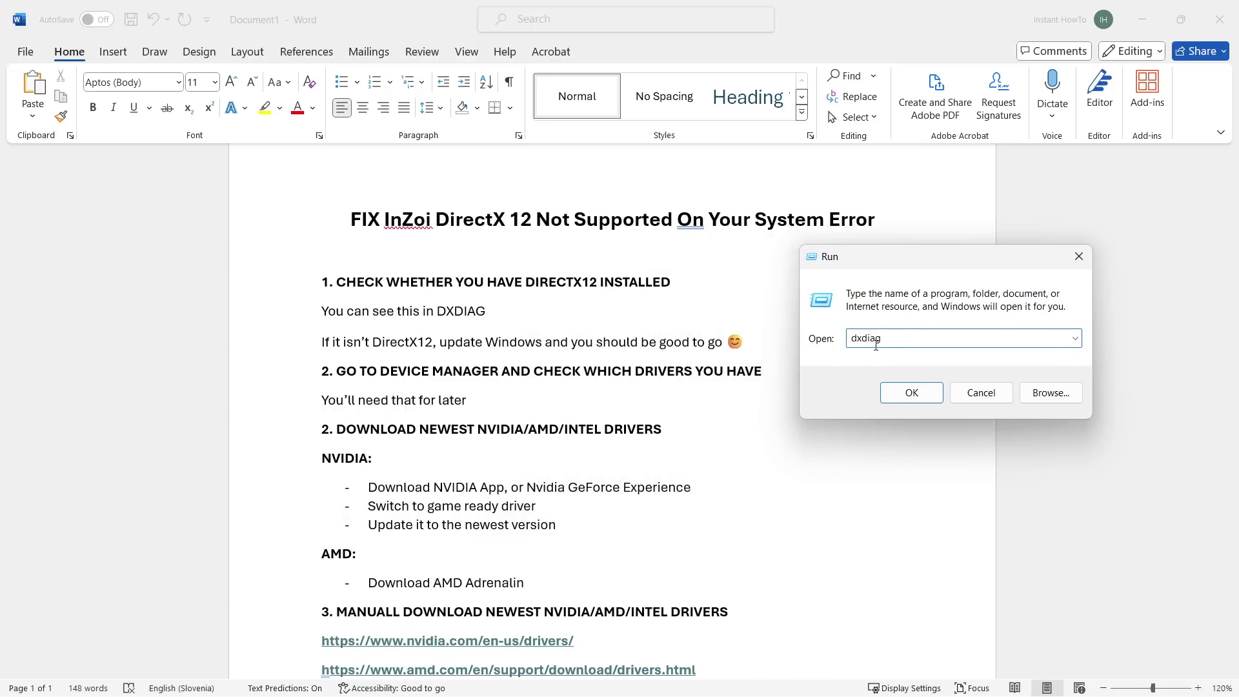
drag(888, 271, 880, 278)
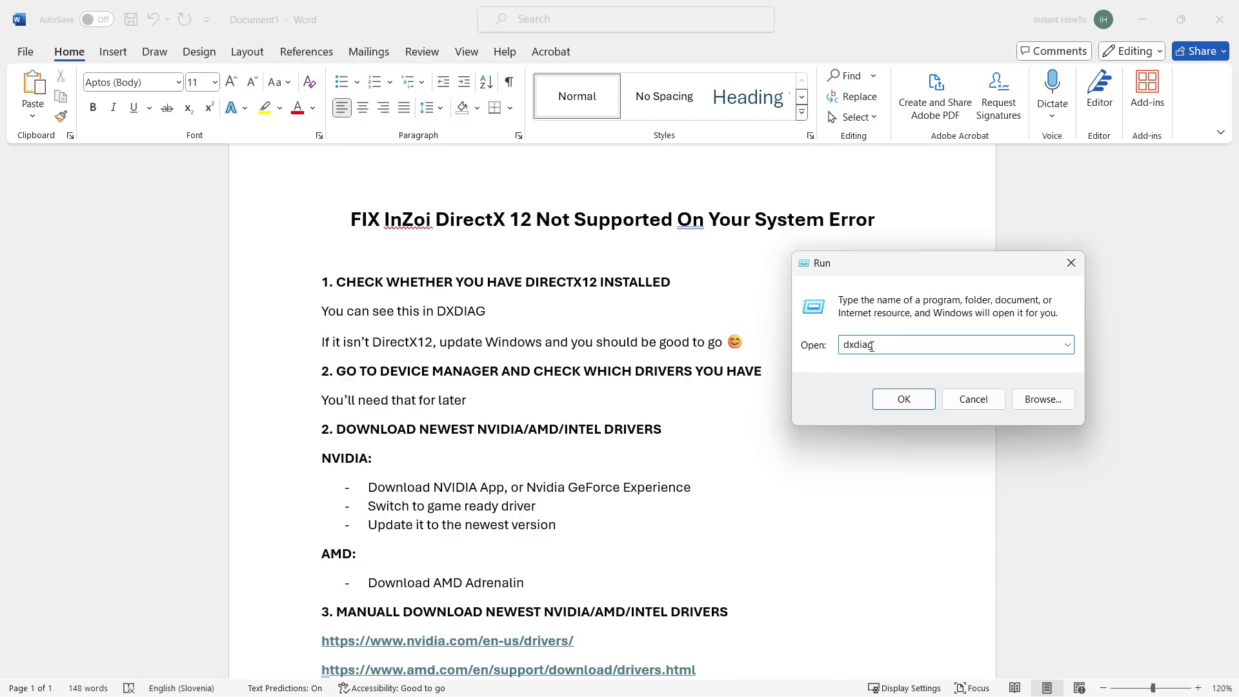
click(904, 399)
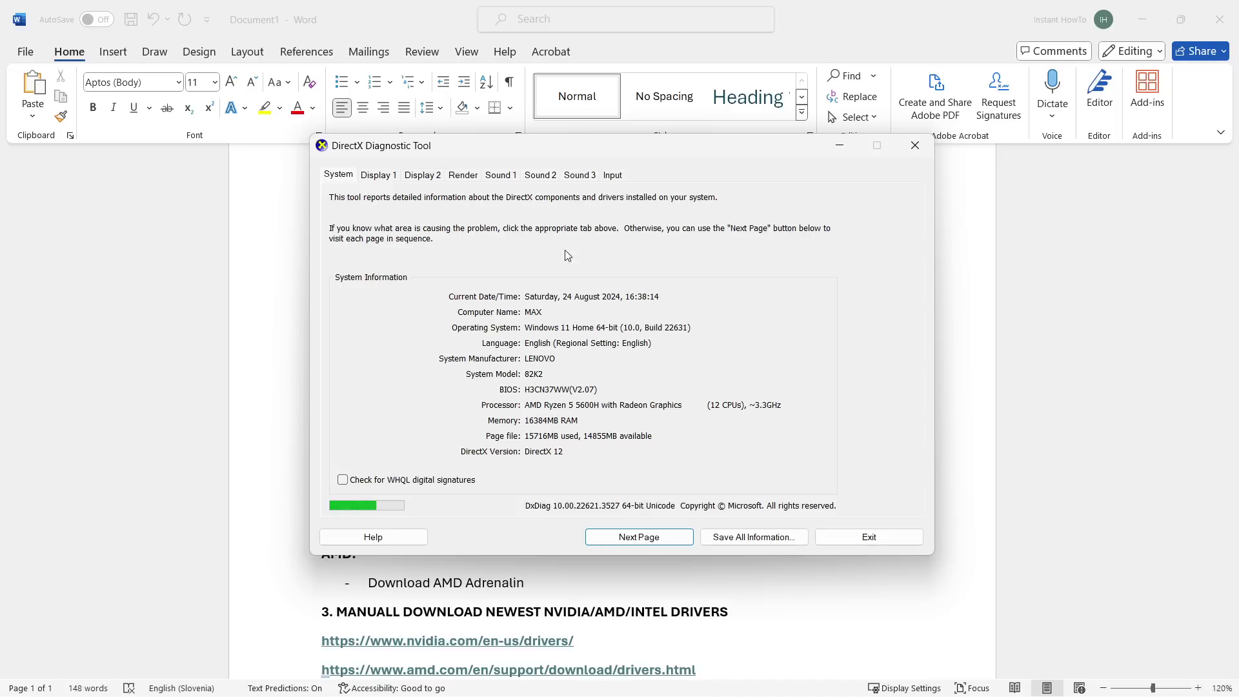
Step: Check the DirectX version in the DirectX Diagnostic Tool's system information, and close the tool
drag(530, 154, 598, 188)
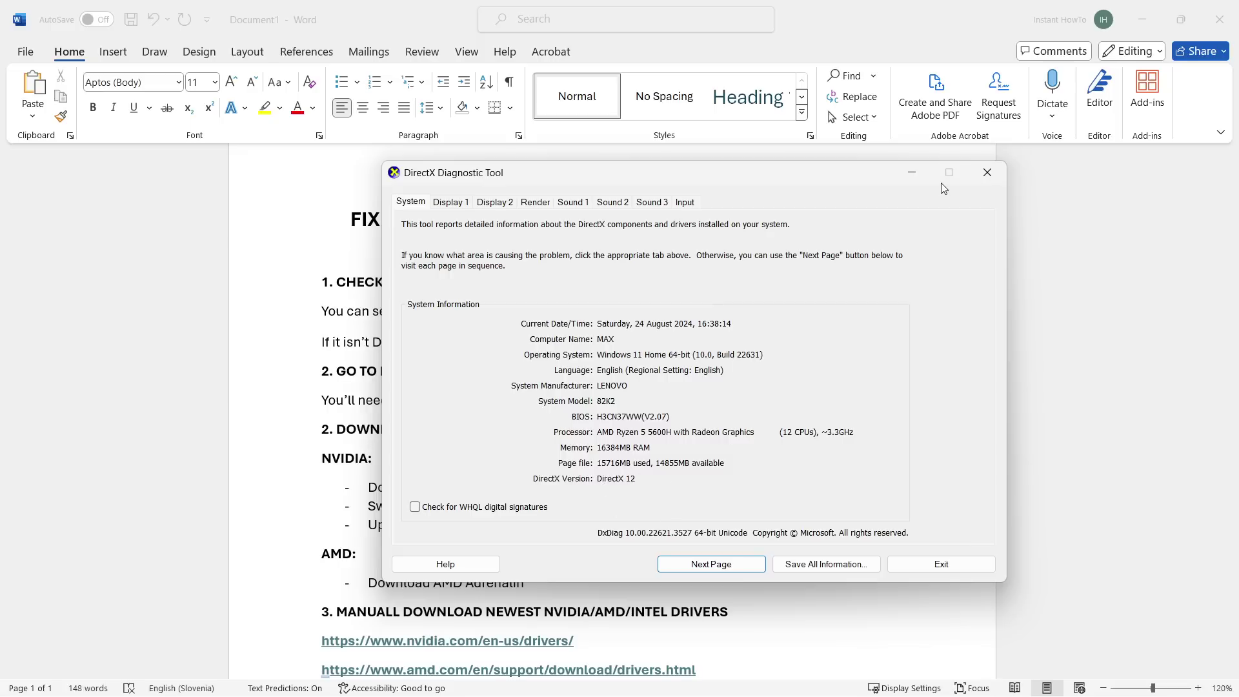
drag(774, 193, 762, 191)
click(975, 171)
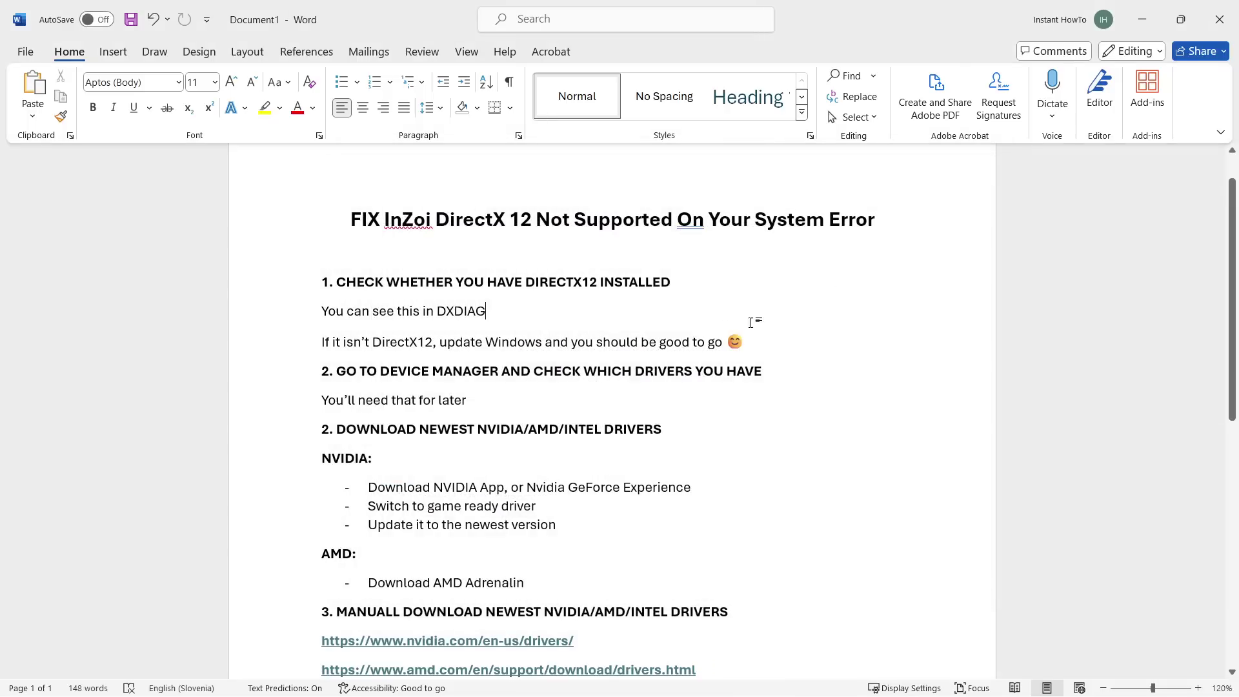
Step: Search Windows for "update", run a check for updates in the Windows Update settings, and close Settings
drag(439, 342, 545, 341)
click(648, 342)
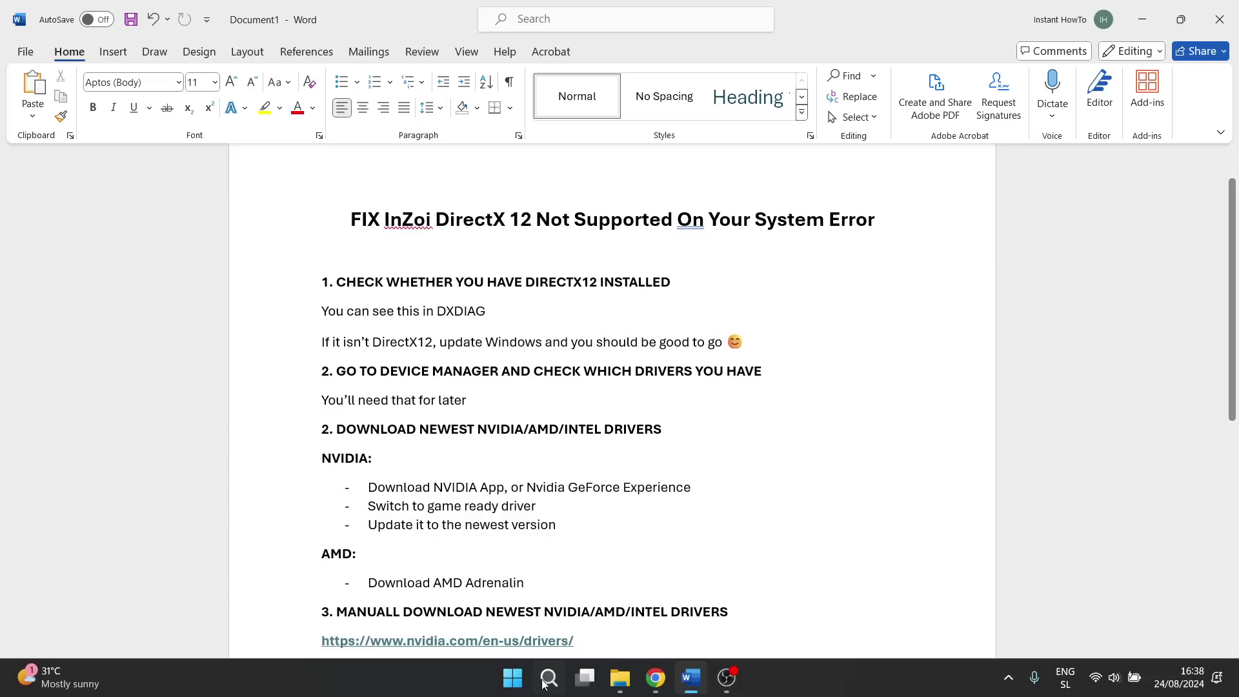
click(514, 682)
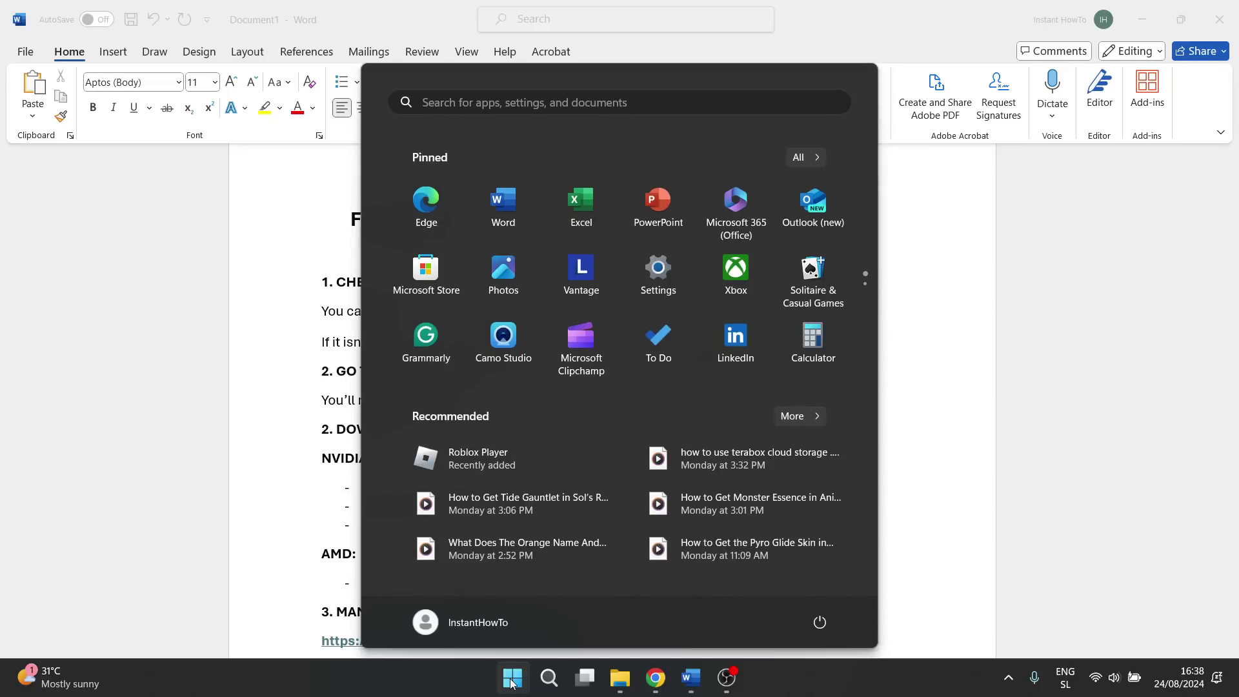
text(update)
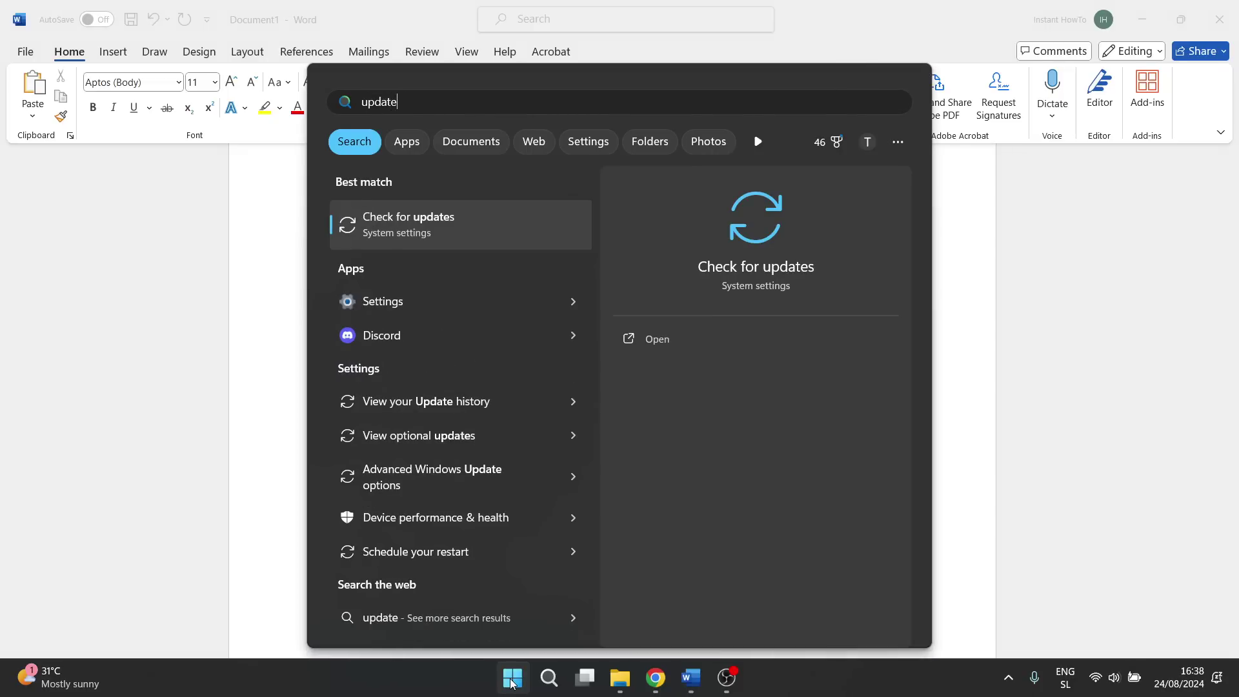
click(433, 227)
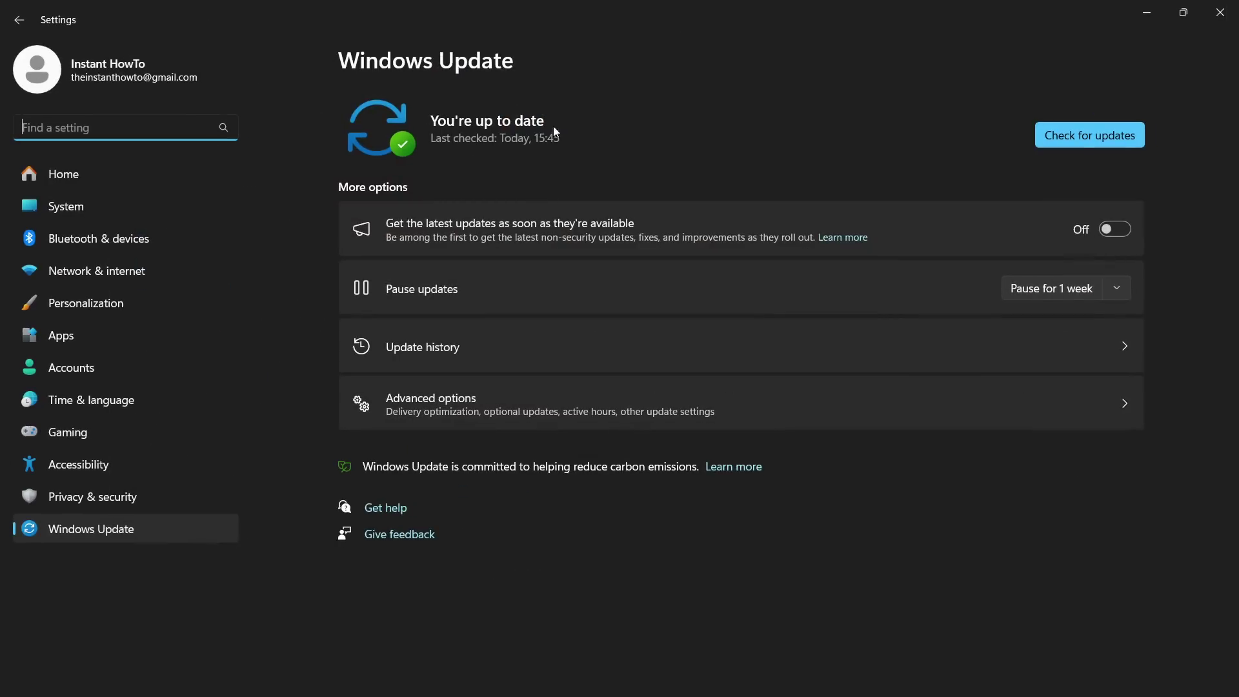
click(1074, 138)
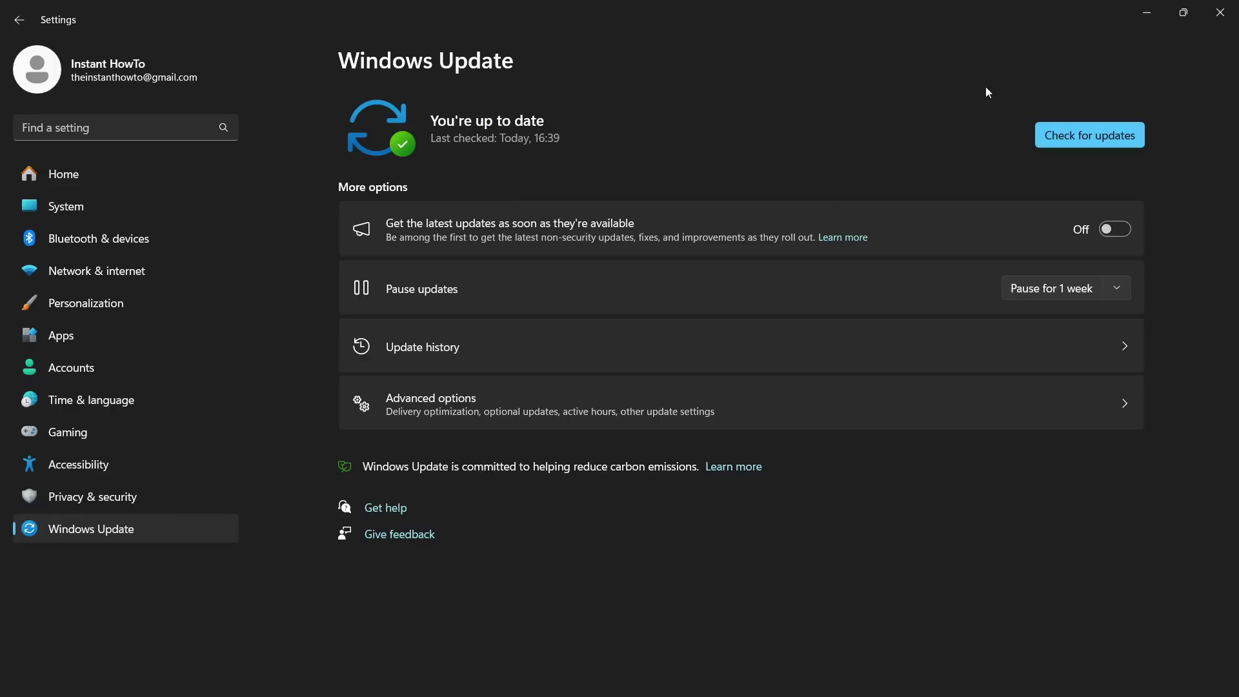
click(1219, 12)
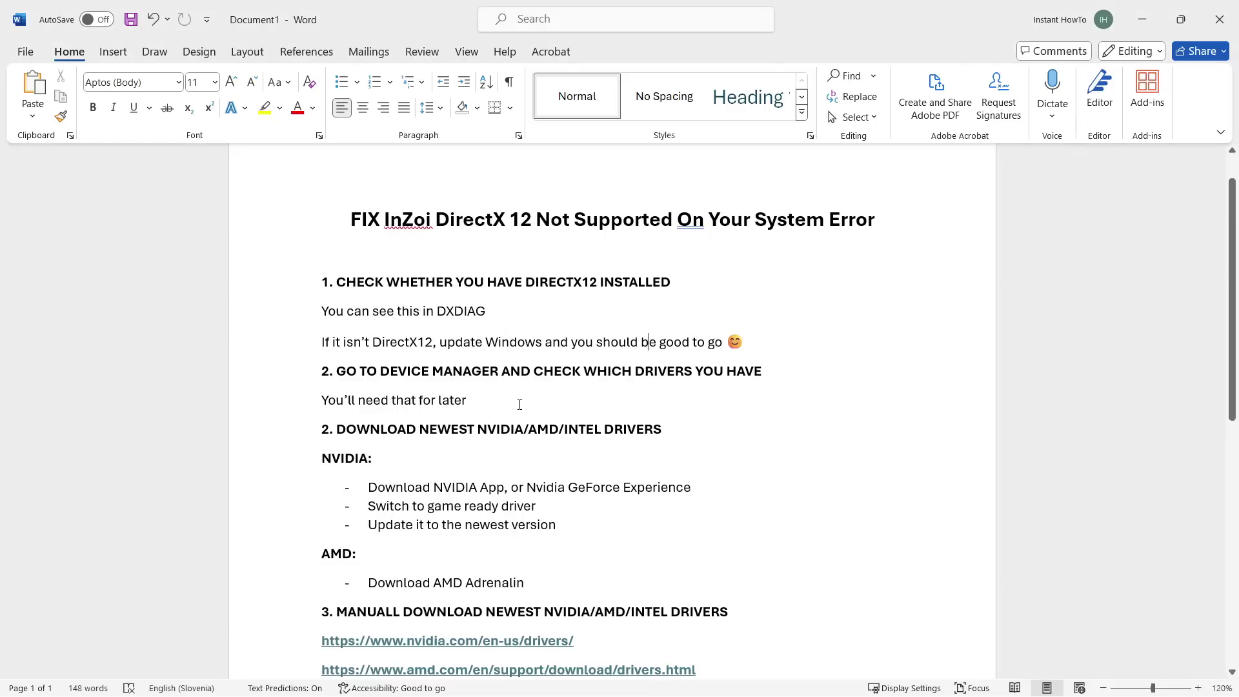
Step: Search Windows for Device Manager, open it, and dismiss the standard user notice
scroll(510, 405, up, 2)
scroll(490, 407, down, 1)
scroll(492, 405, up, 2)
scroll(590, 342, down, 4)
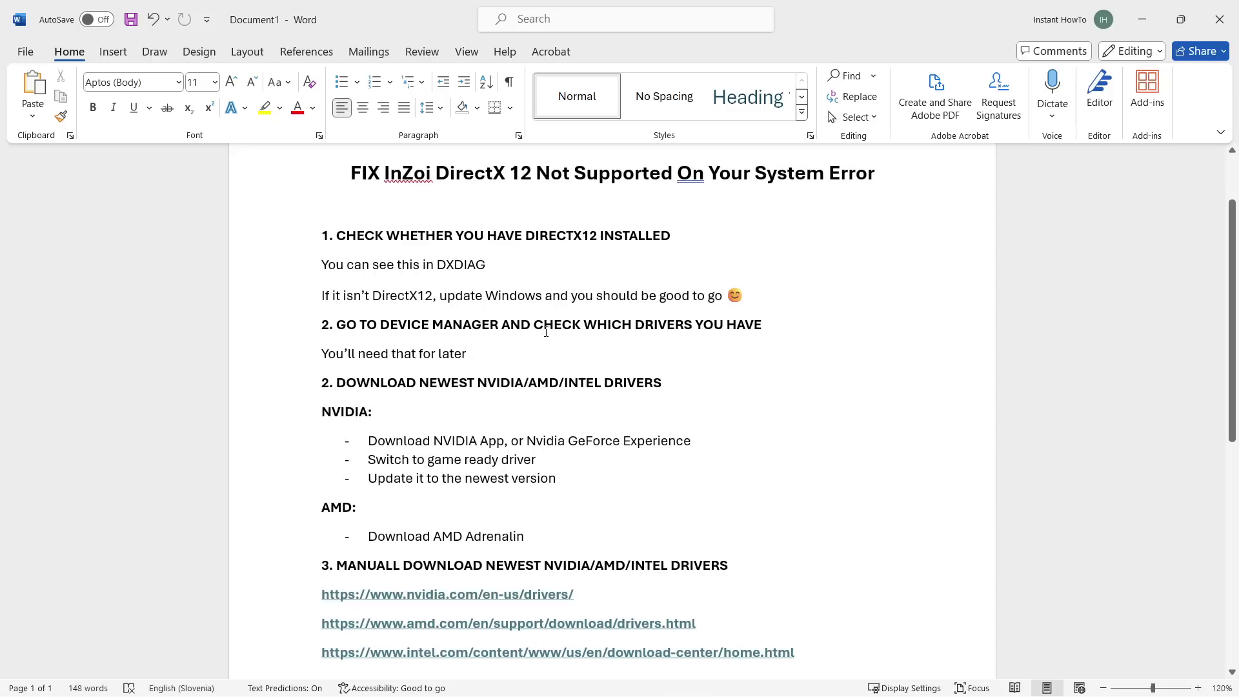
mouse_move(541, 690)
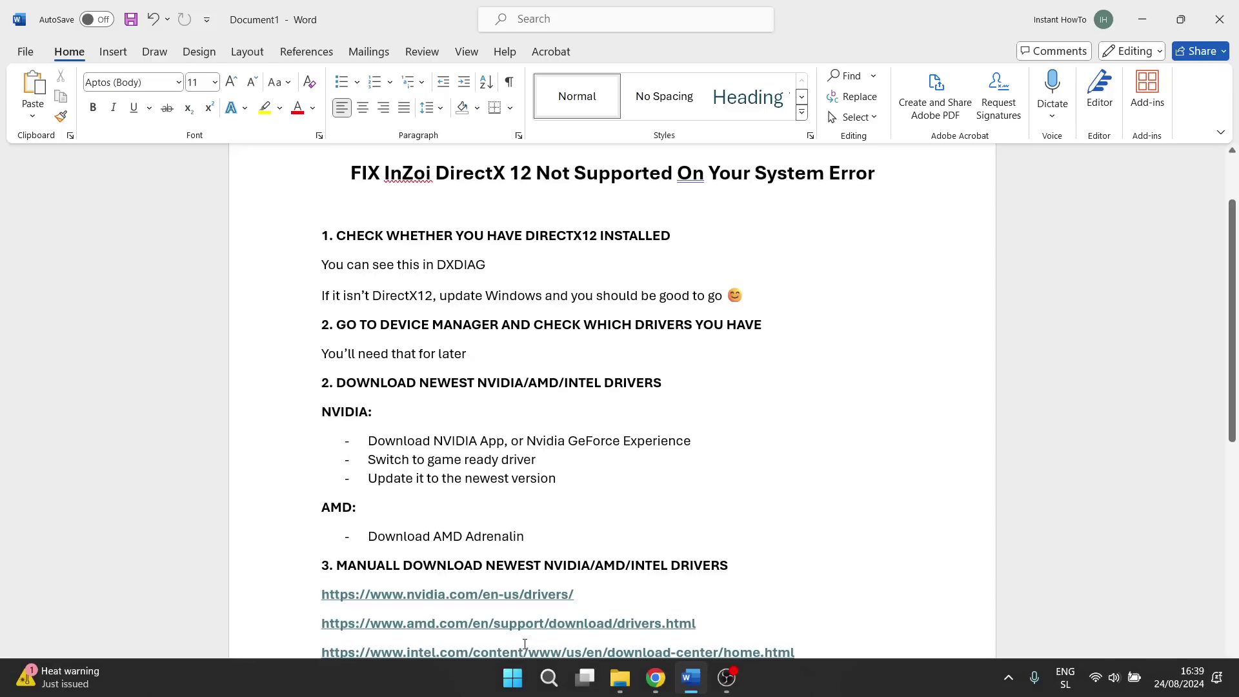
click(550, 686)
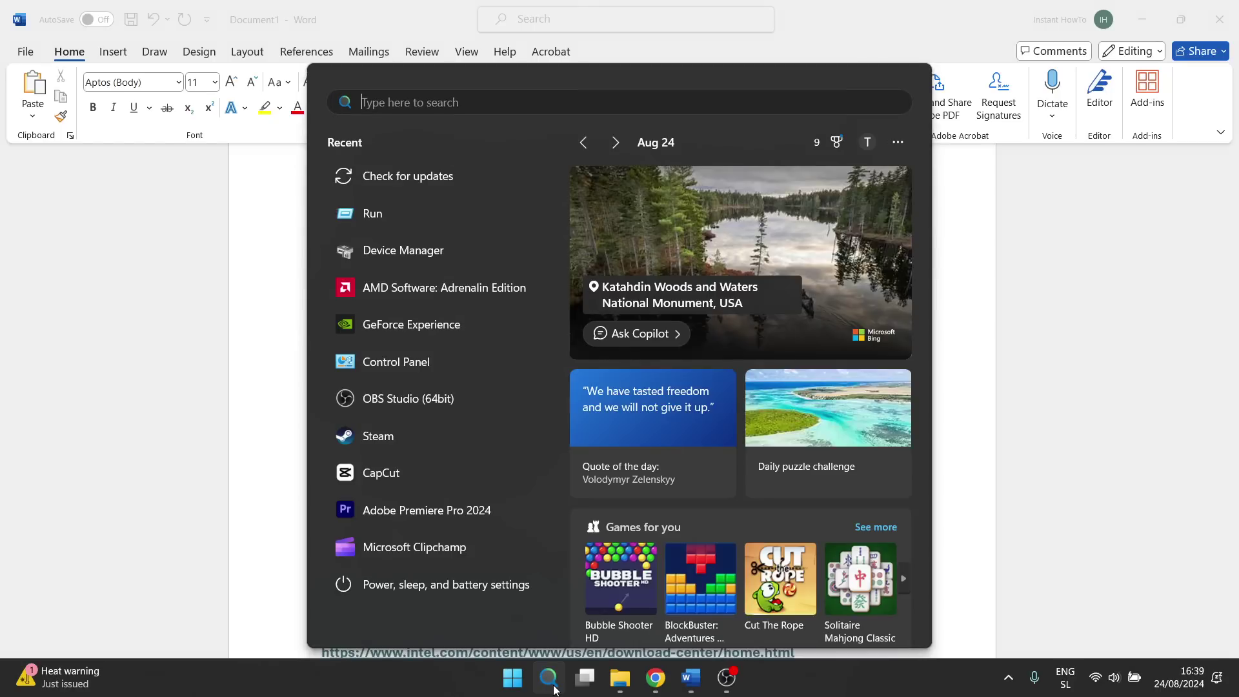
text(device maneger)
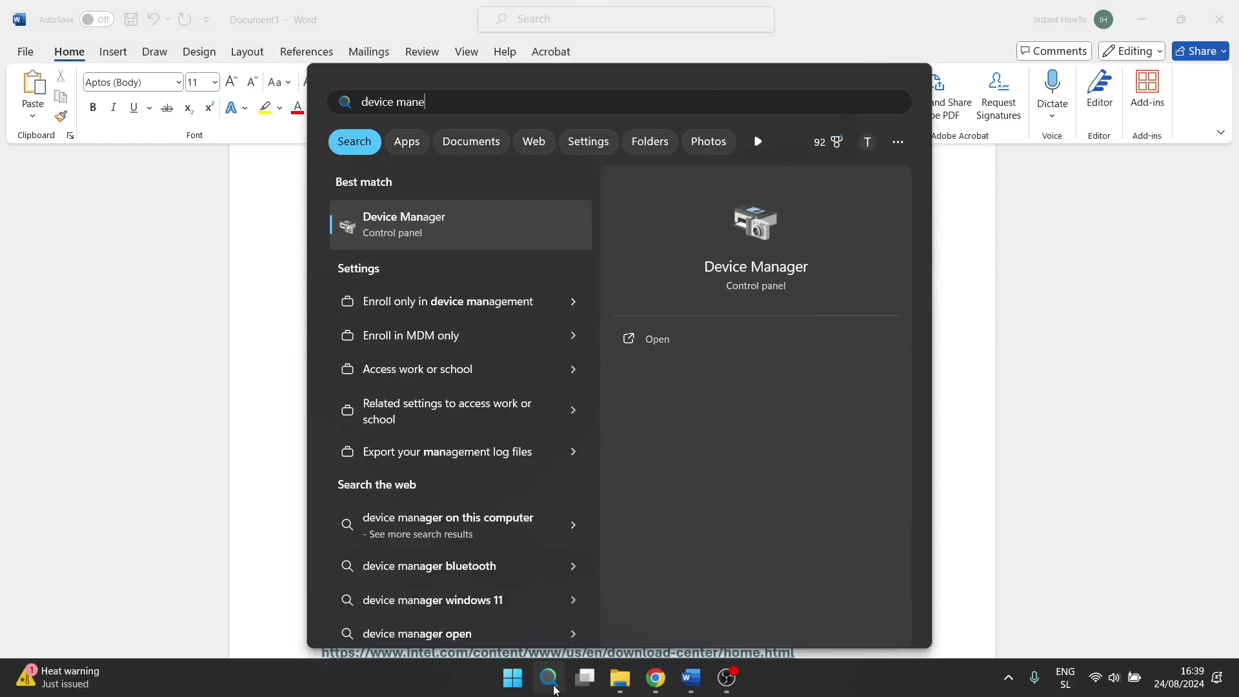
click(514, 233)
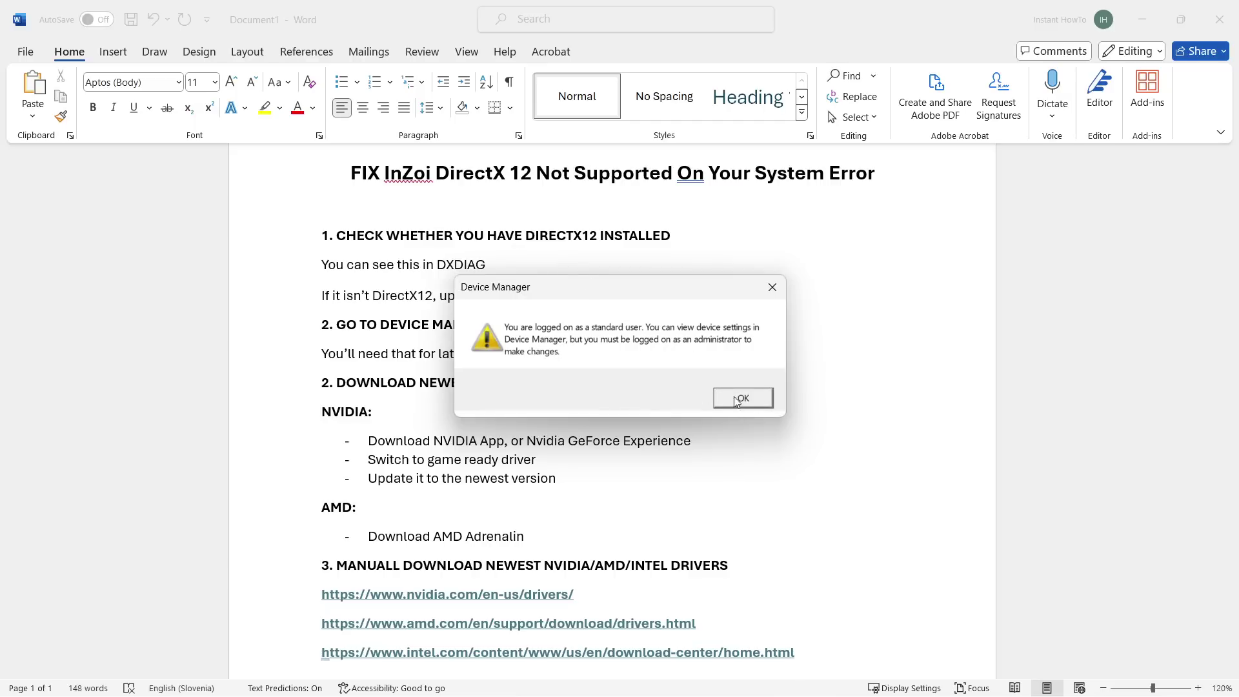
click(736, 391)
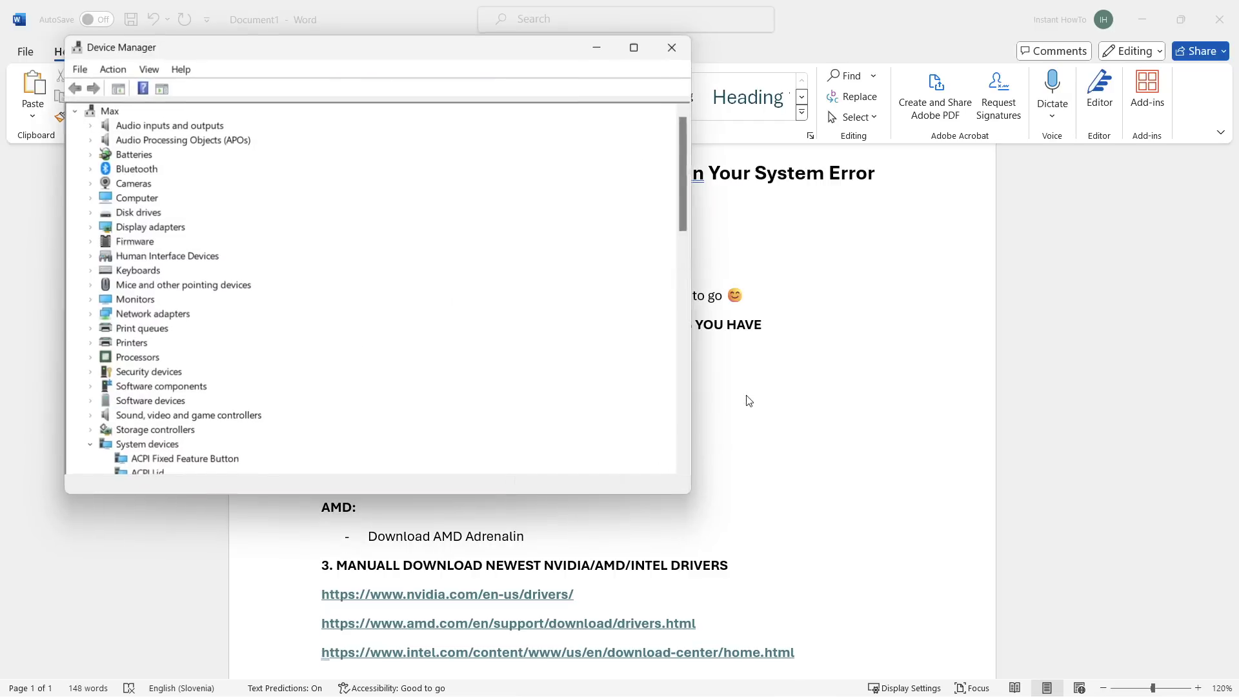
Step: Expand the Display adapters category in Device Manager to list the installed graphics cards
drag(453, 51, 765, 99)
scroll(610, 242, down, 2)
scroll(609, 252, up, 2)
scroll(607, 248, down, 6)
scroll(589, 254, up, 6)
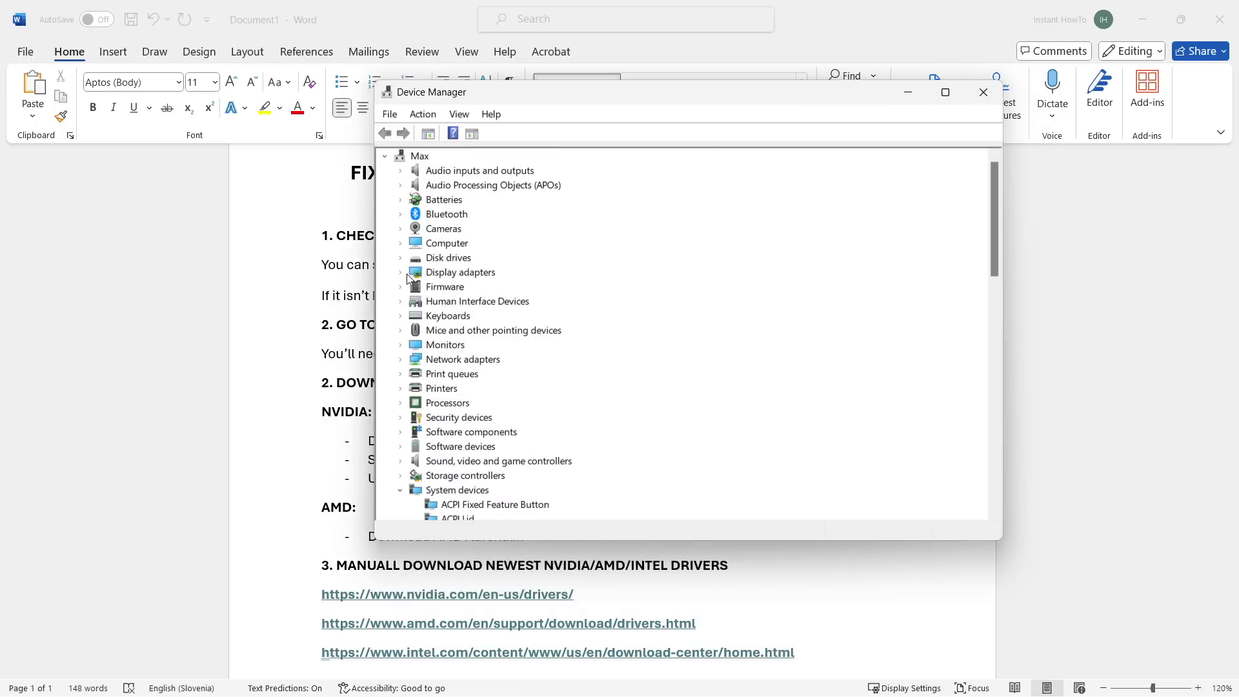
click(460, 273)
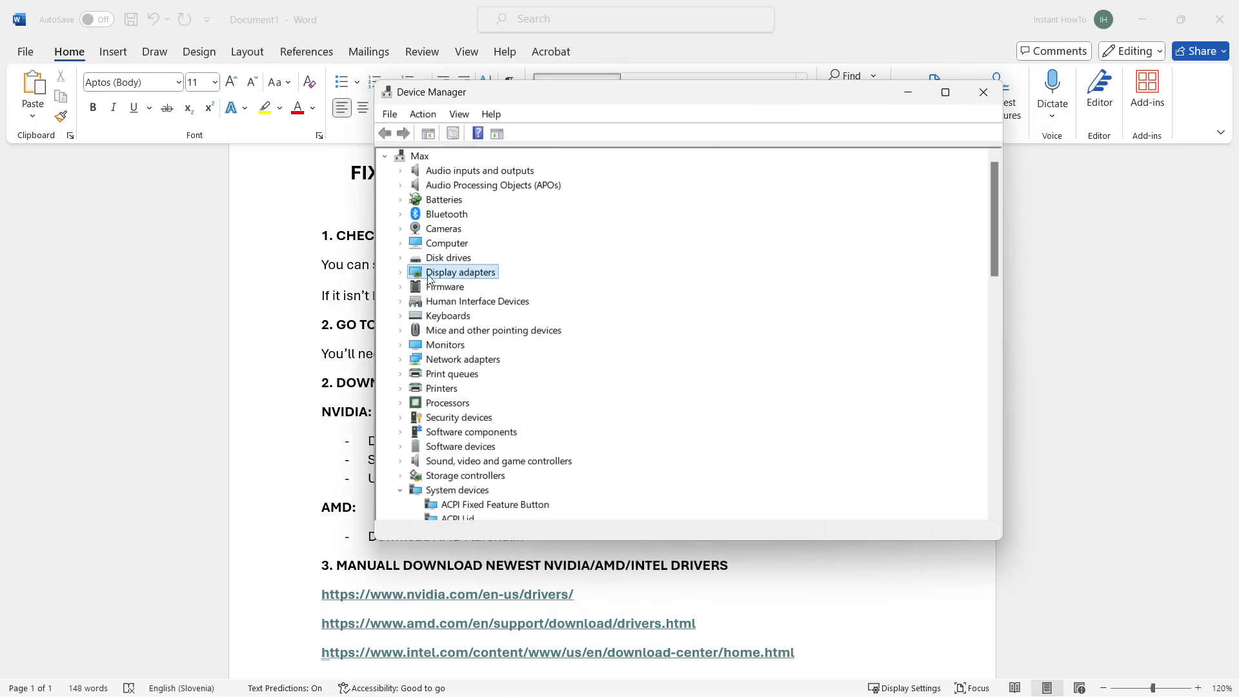
drag(535, 100, 630, 127)
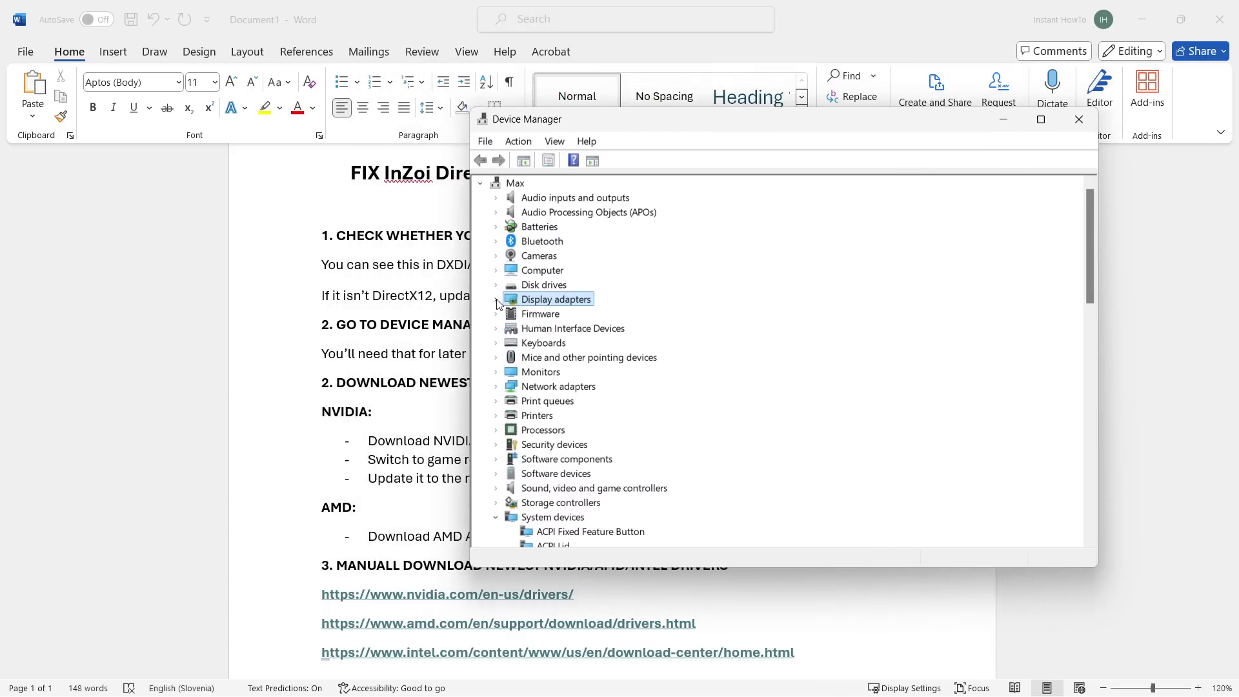
double_click(527, 300)
double_click(527, 300)
double_click(546, 301)
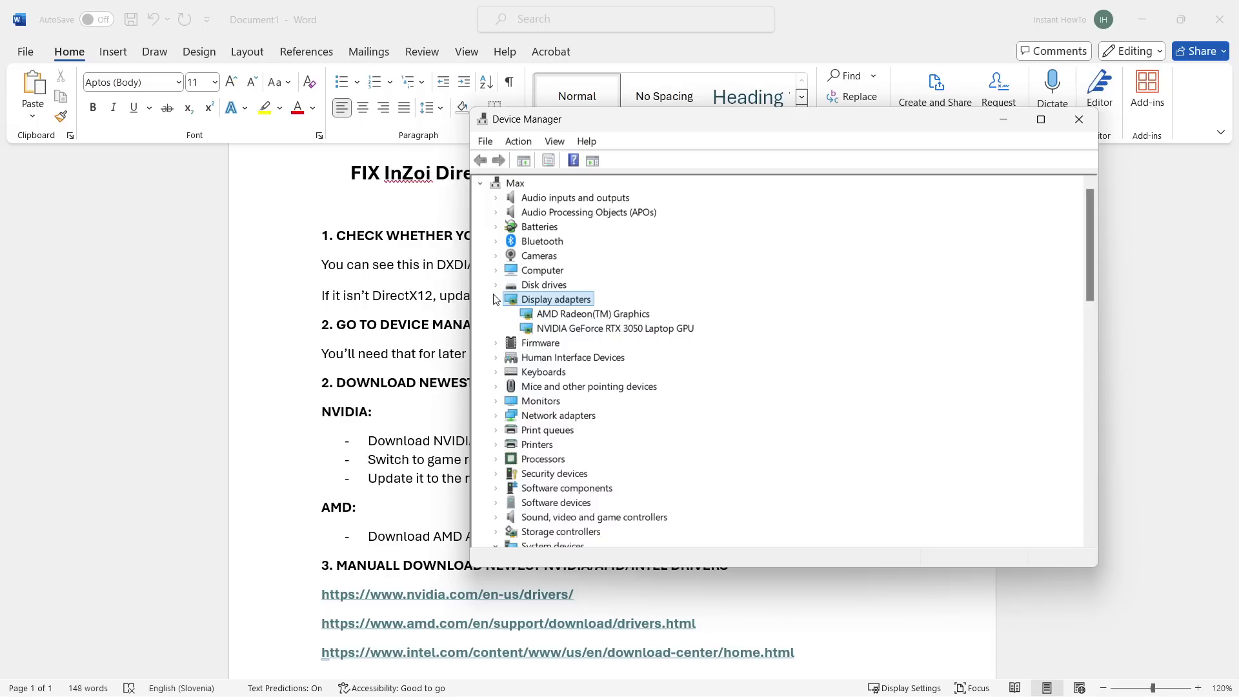
Step: Examine the AMD Radeon and NVIDIA GeForce display adapter entries, and close Device Manager
click(571, 317)
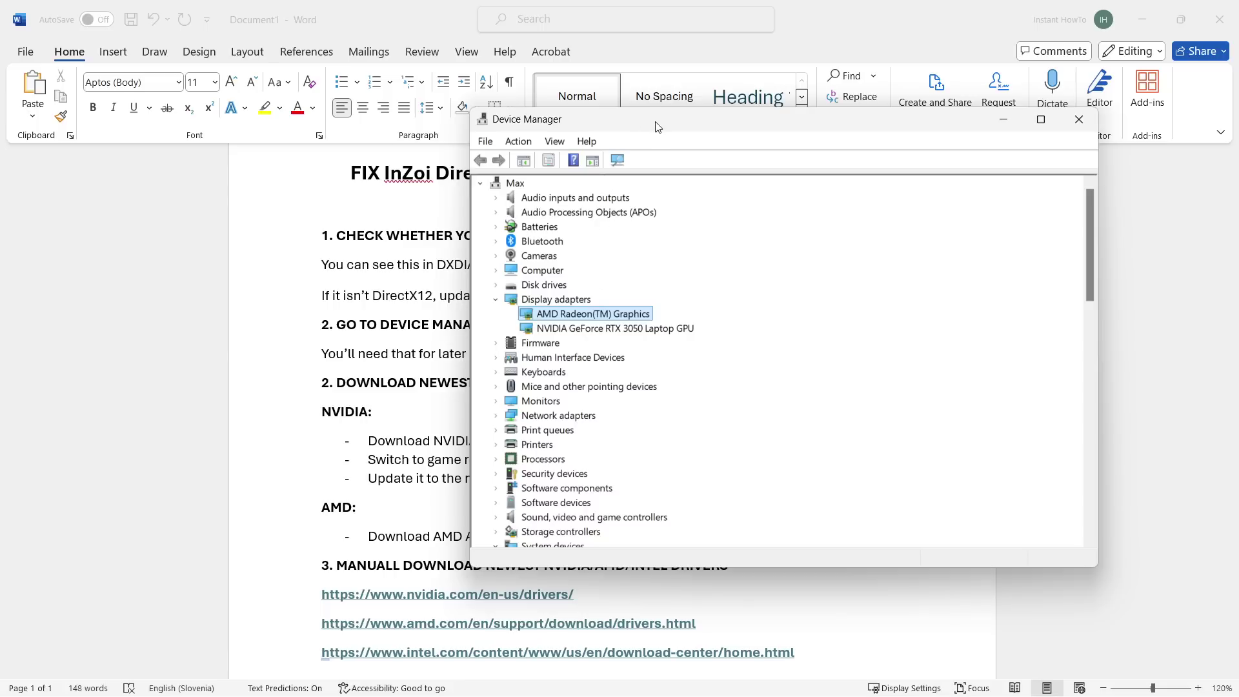
drag(696, 127, 669, 124)
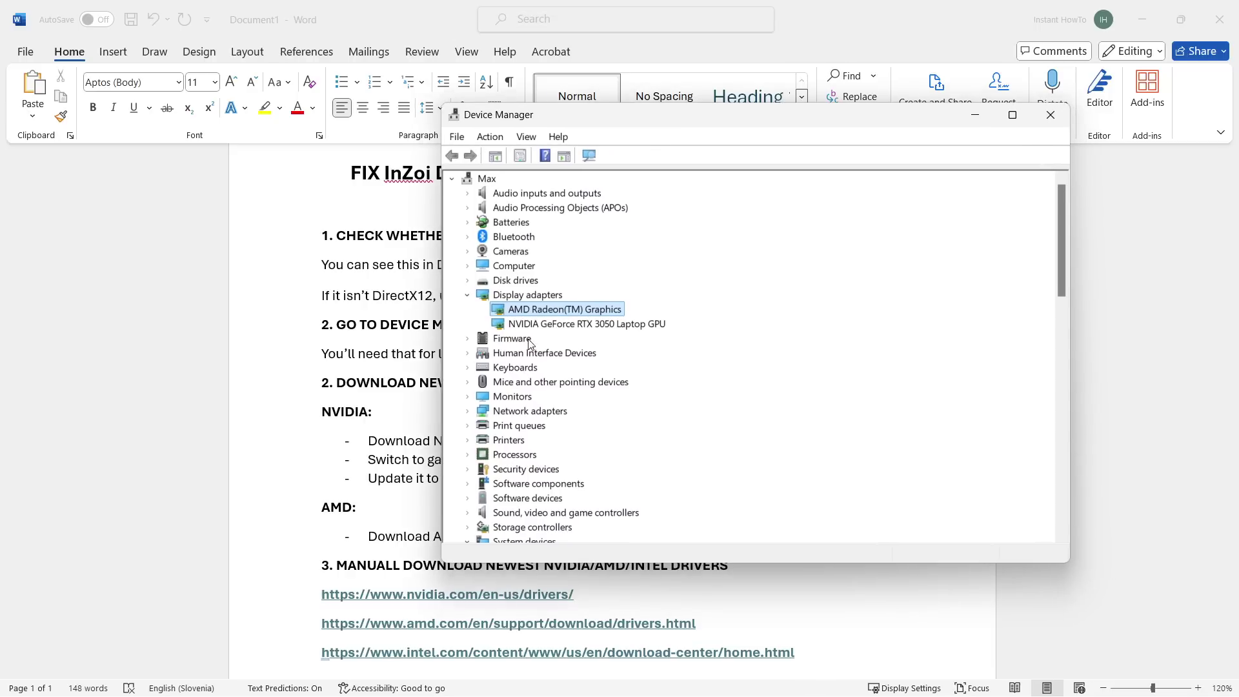
click(626, 322)
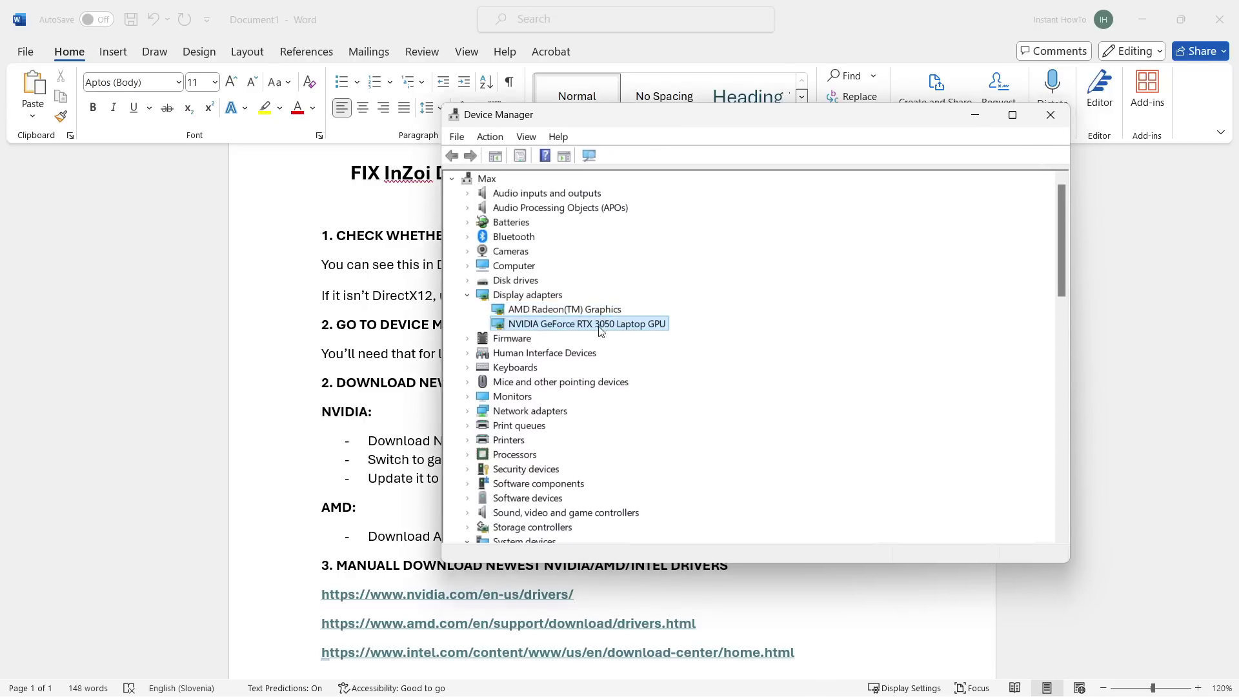
drag(721, 119, 706, 104)
click(1035, 100)
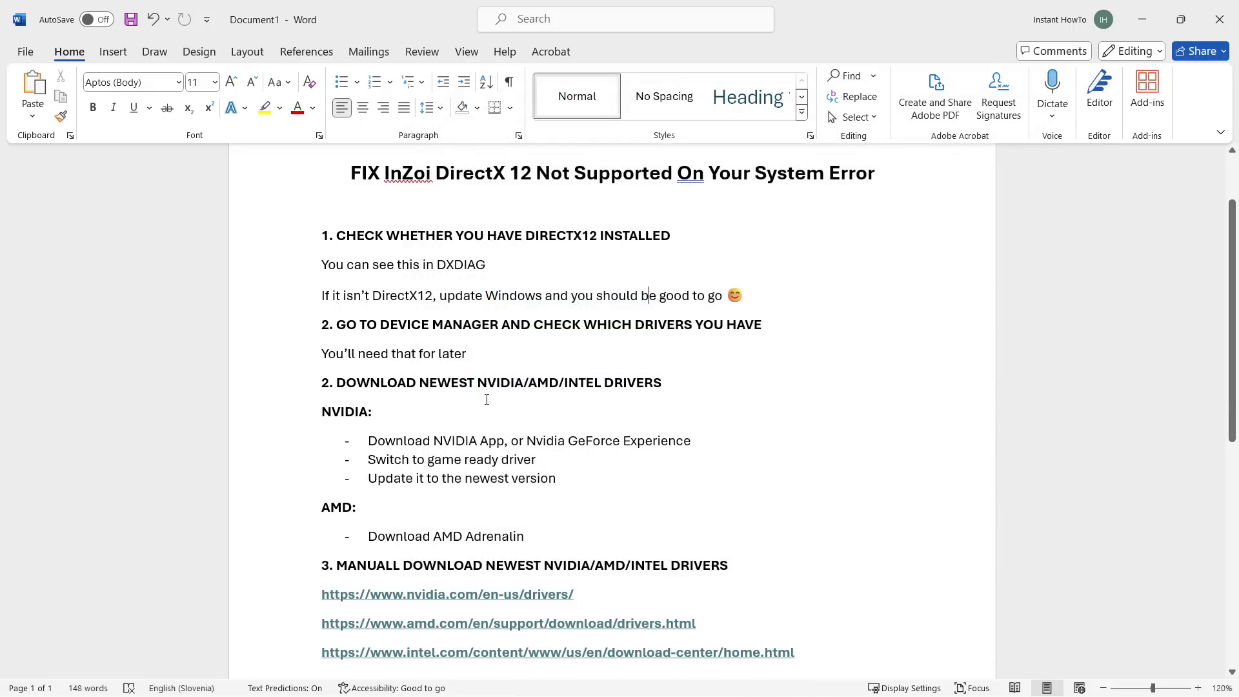
Step: Review the document's NVIDIA driver instructions about the NVIDIA App or GeForce Experience
scroll(475, 399, down, 2)
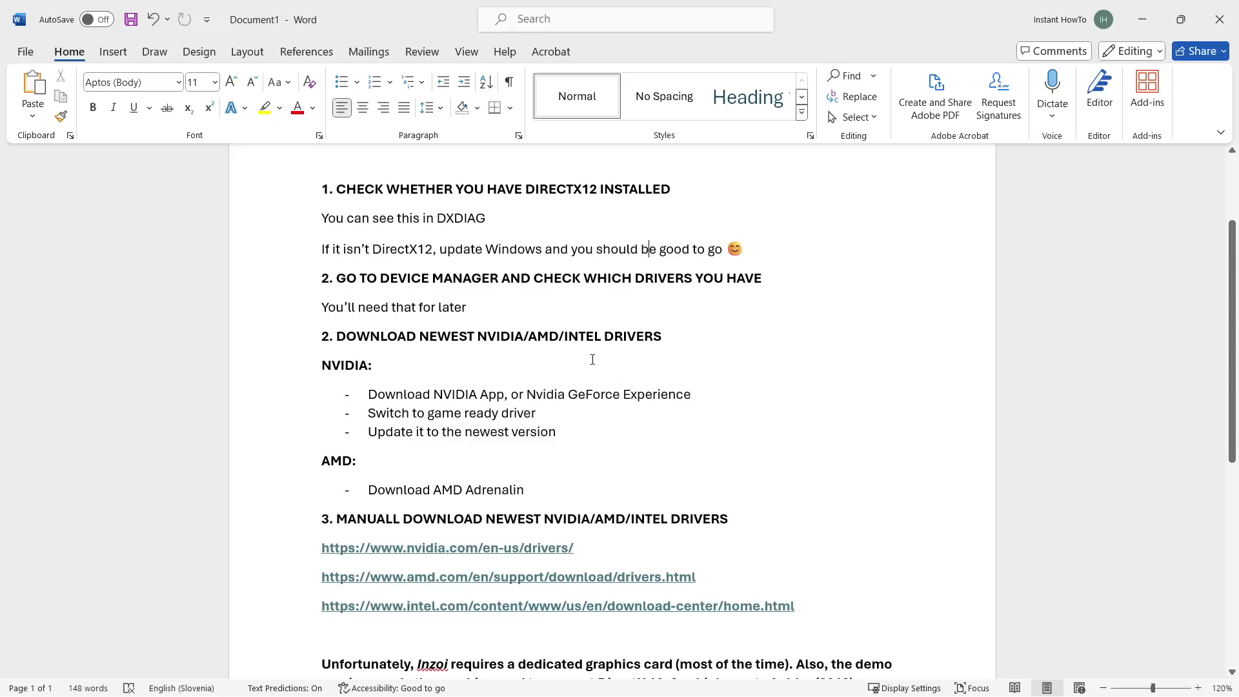
scroll(585, 351, up, 2)
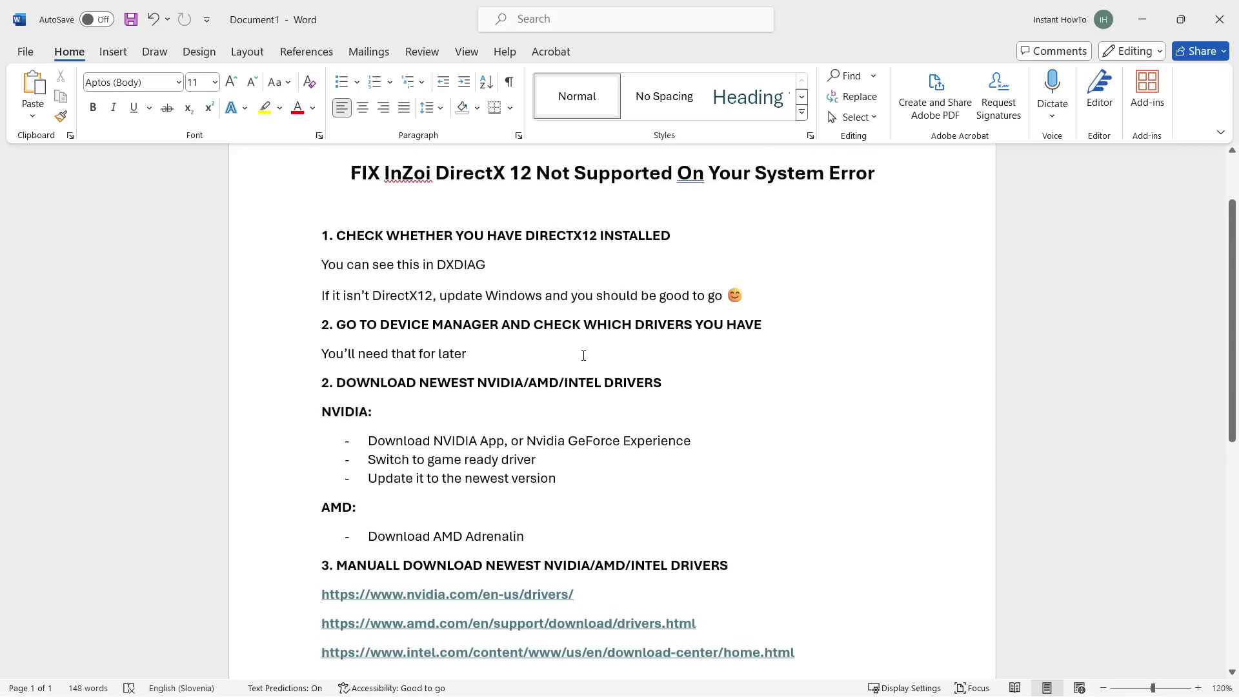
scroll(584, 354, down, 3)
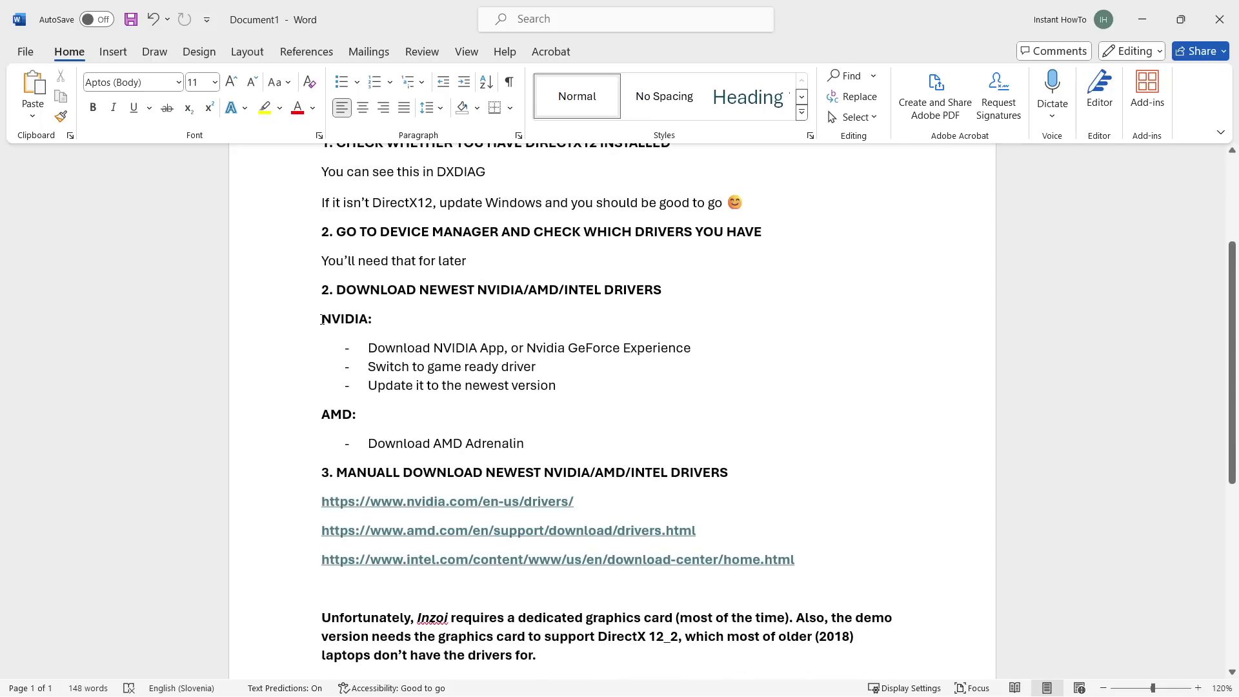
drag(322, 320, 373, 320)
click(341, 320)
drag(436, 345, 506, 347)
click(506, 347)
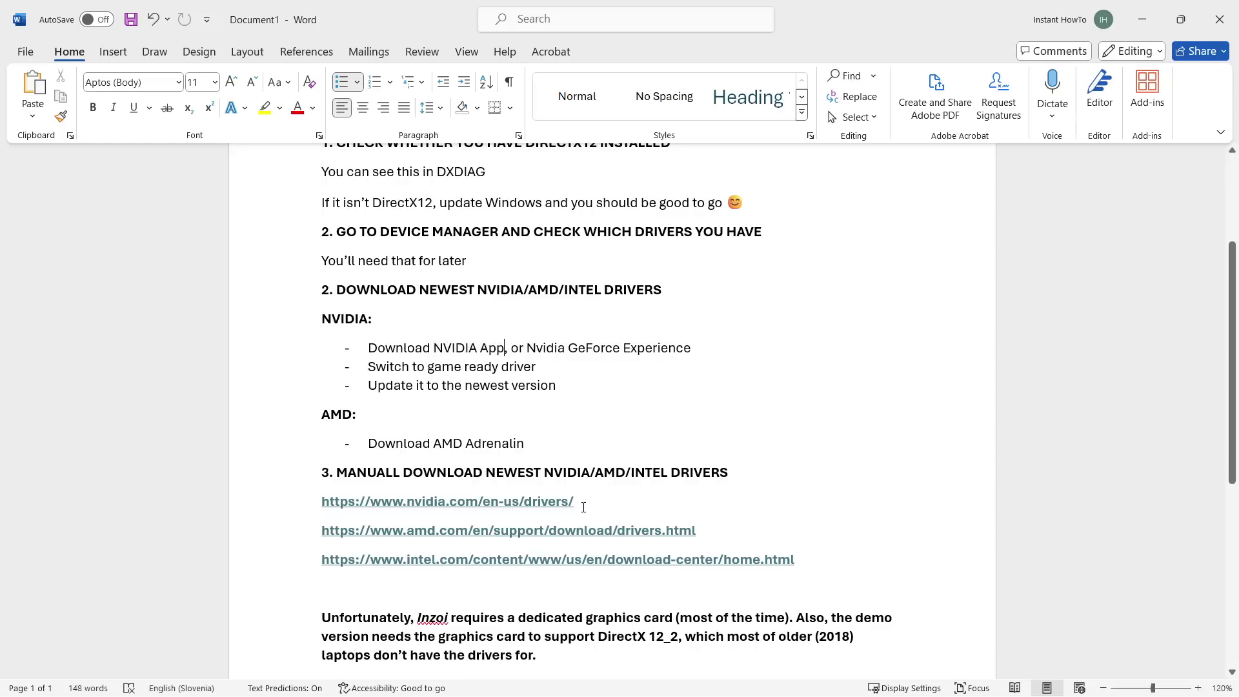
Step: Search Windows for "gefore" and switch to the GeForce Experience app
click(548, 678)
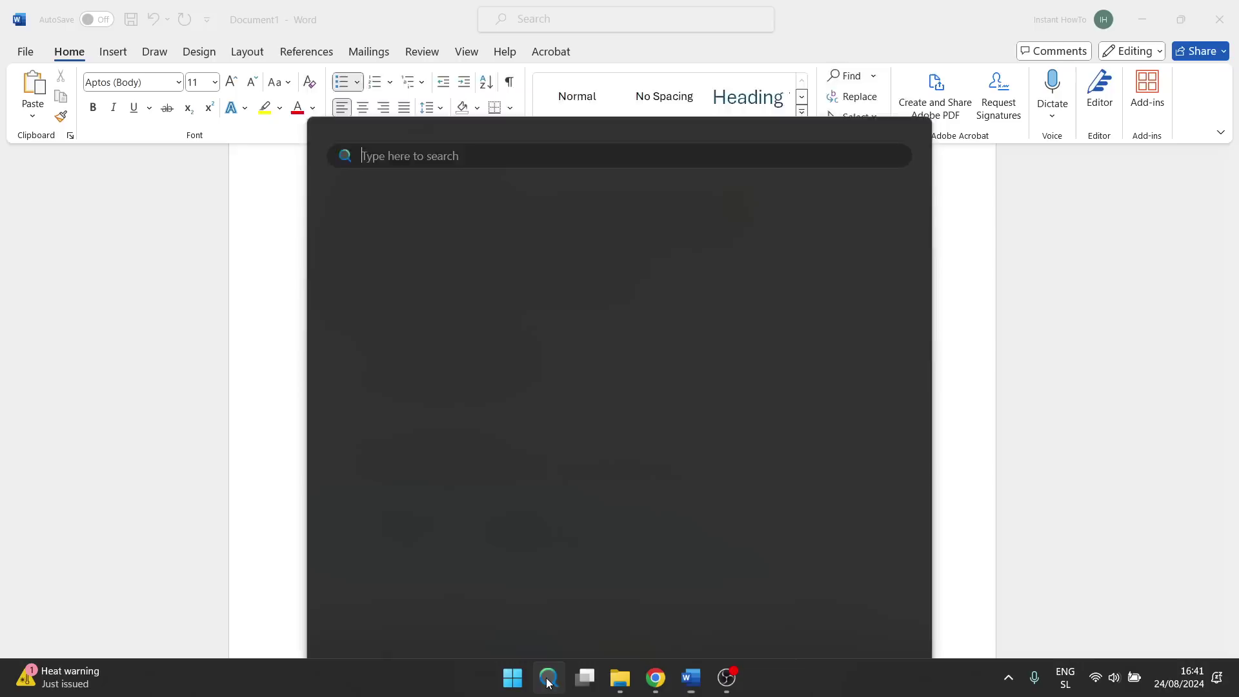
text(gefore)
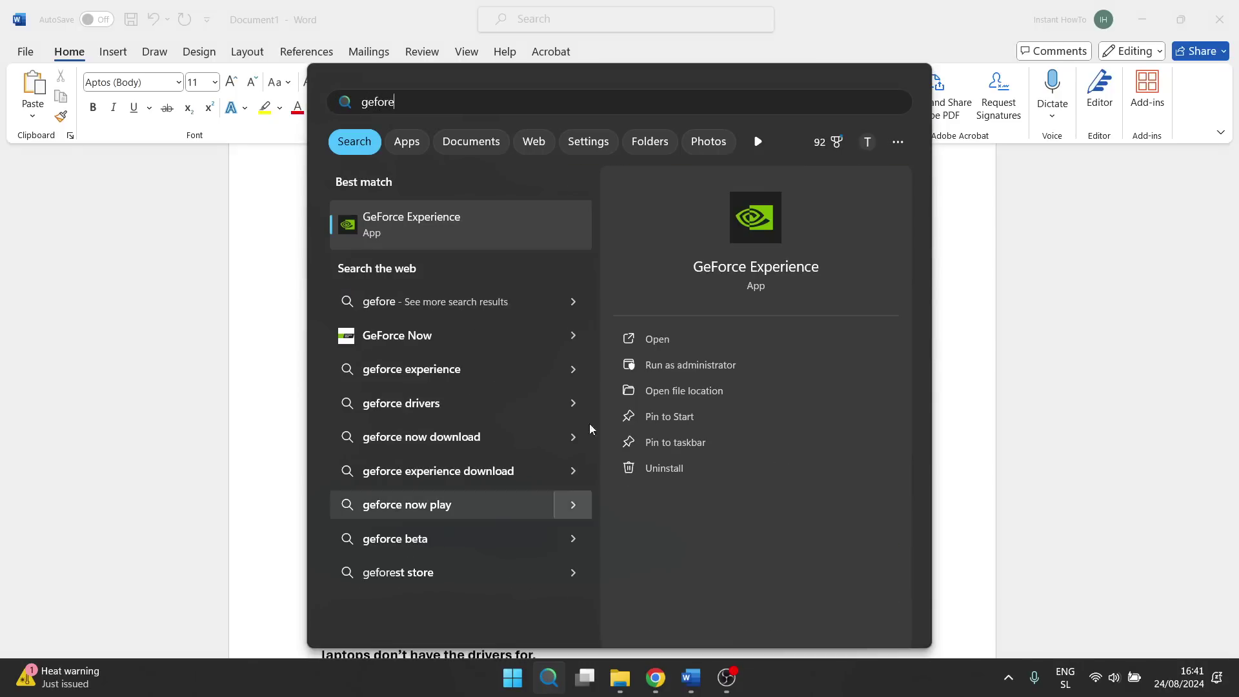
click(440, 230)
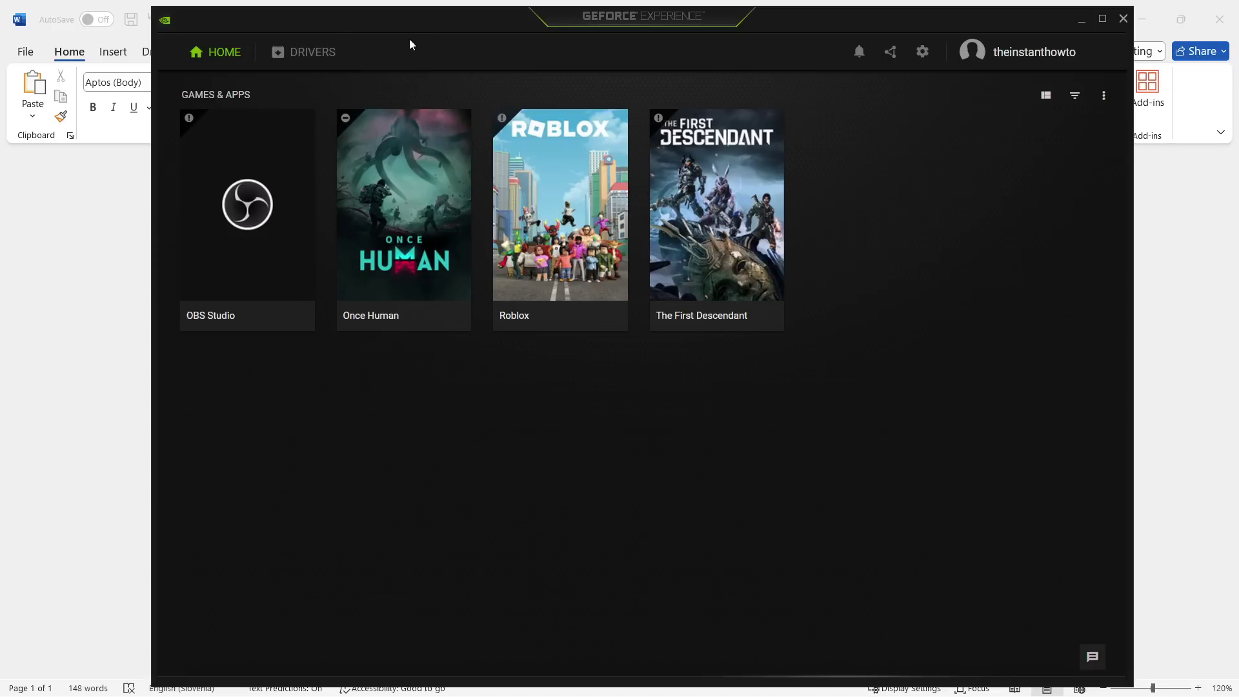
Step: Display the available drivers in GeForce Experience and view the Game Ready and Studio driver preference options
click(304, 57)
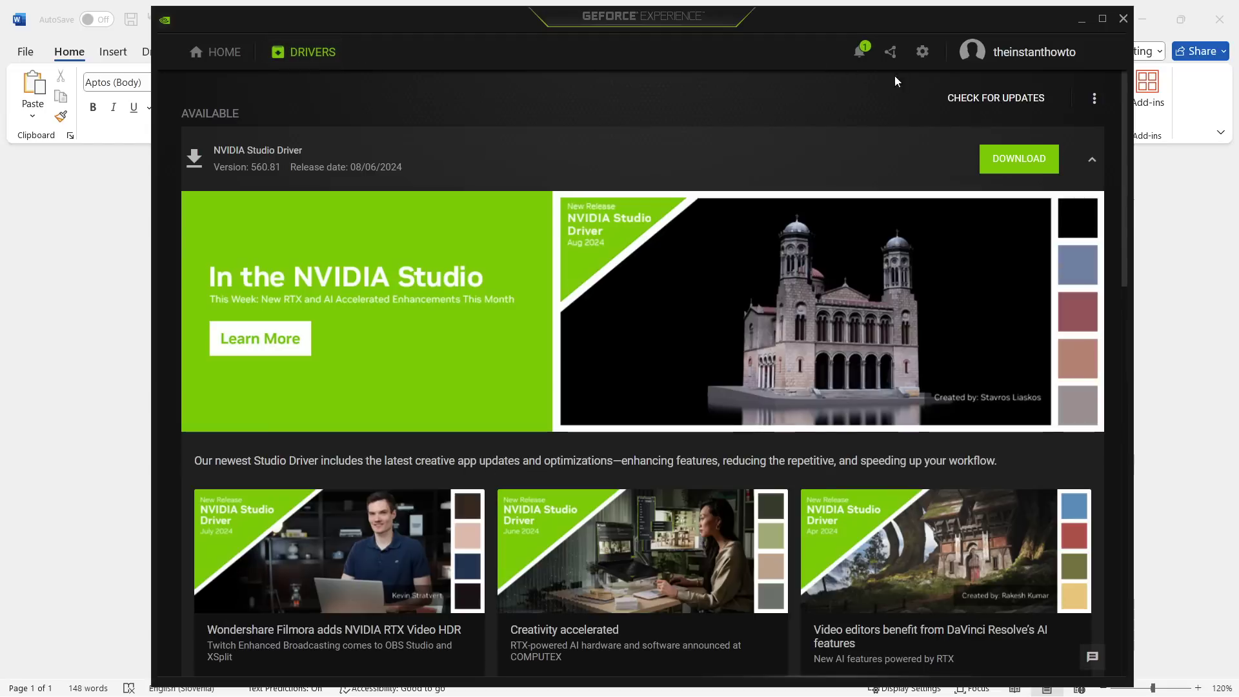
click(1094, 98)
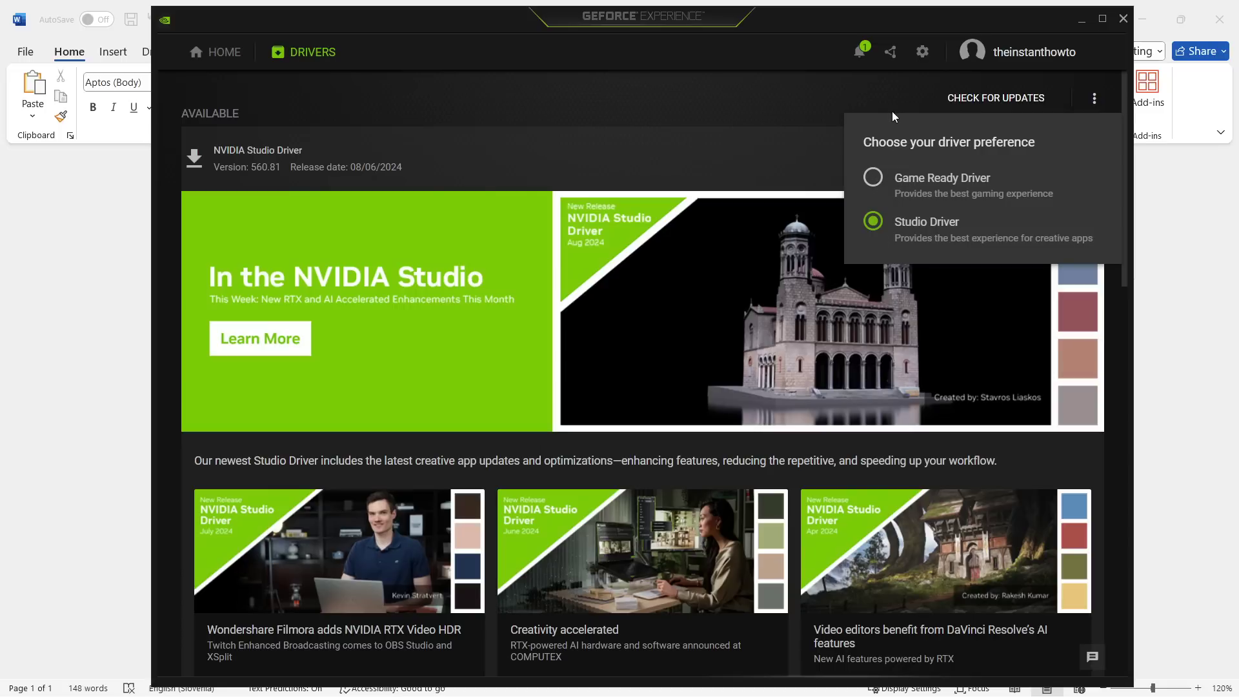
click(879, 92)
Step: Check for NVIDIA driver updates and close GeForce Experience
click(1007, 100)
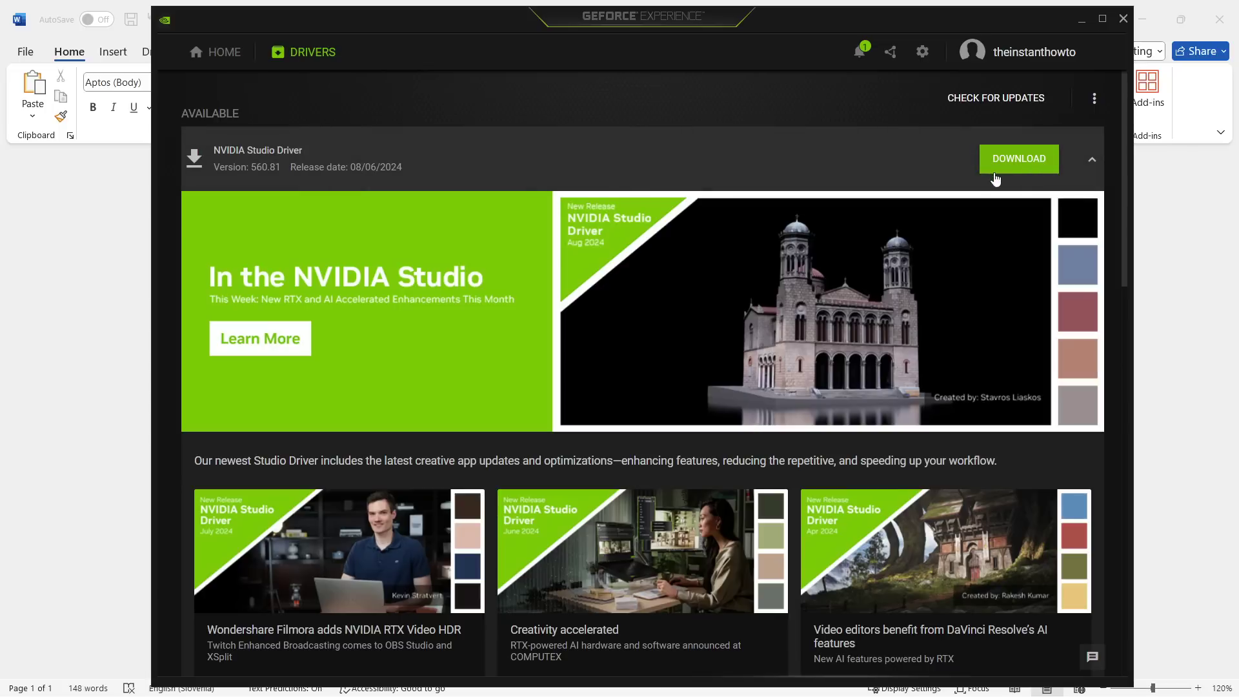
click(1124, 18)
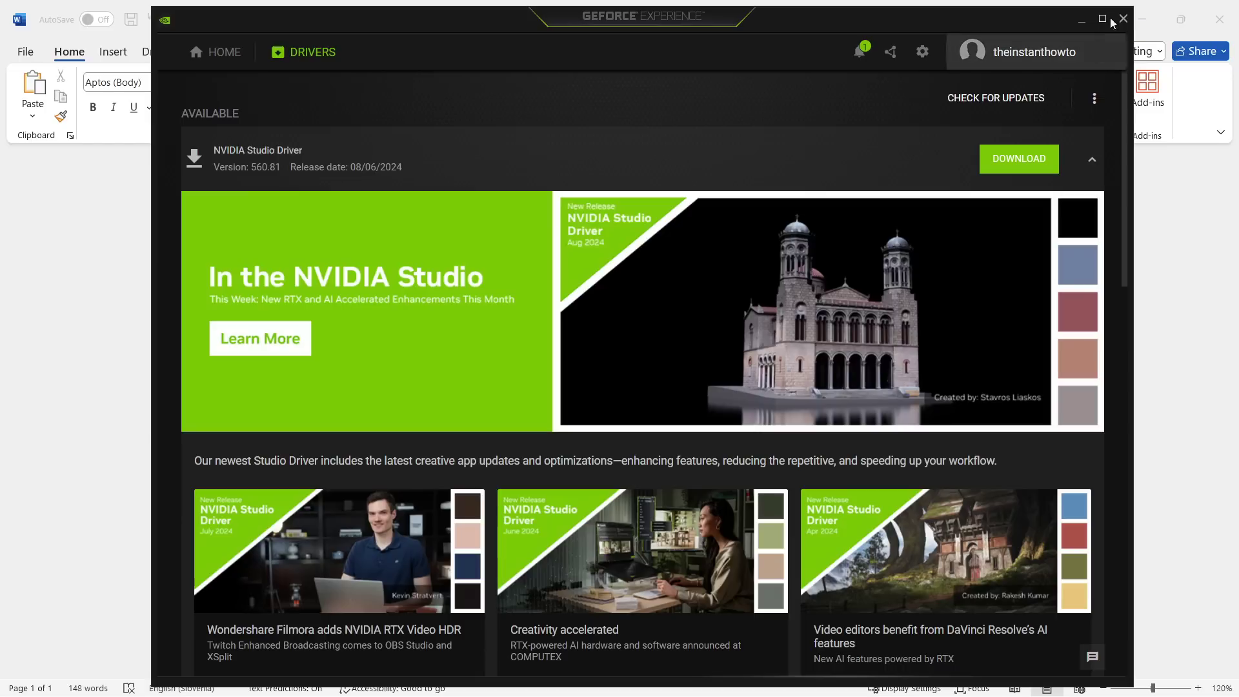
click(1124, 19)
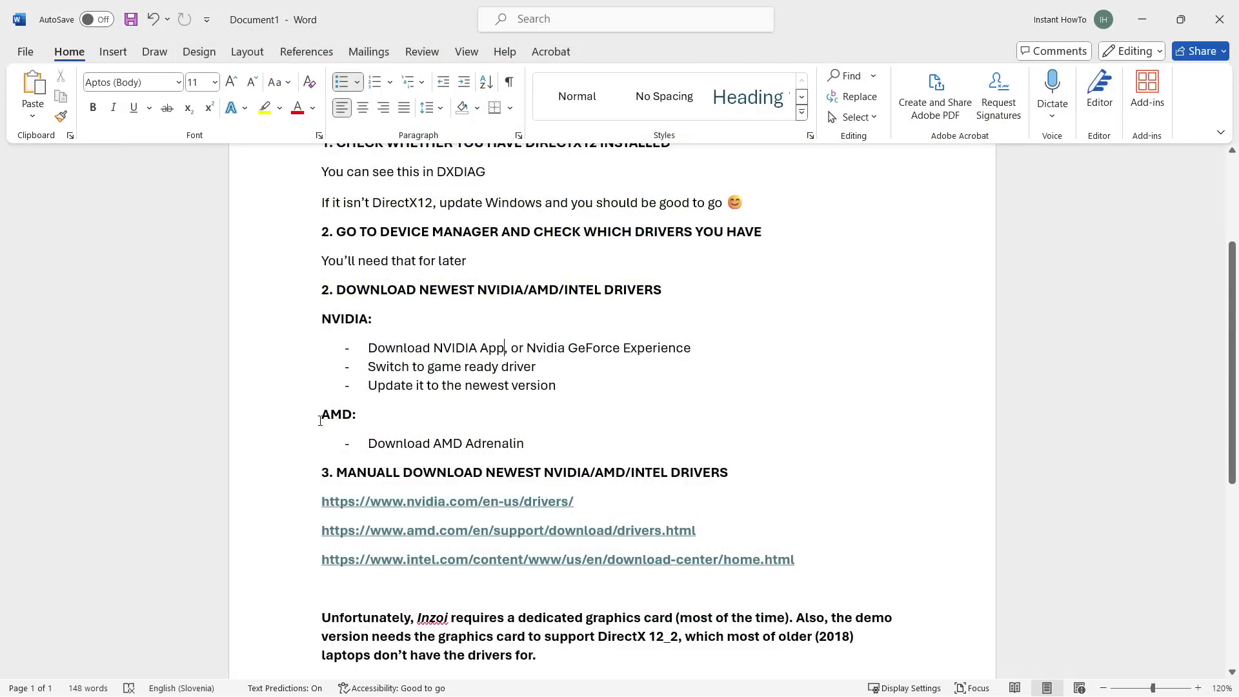
Step: Search Windows for "amd" and switch to the AMD Software: Adrenalin Edition app
drag(320, 421, 392, 409)
click(405, 429)
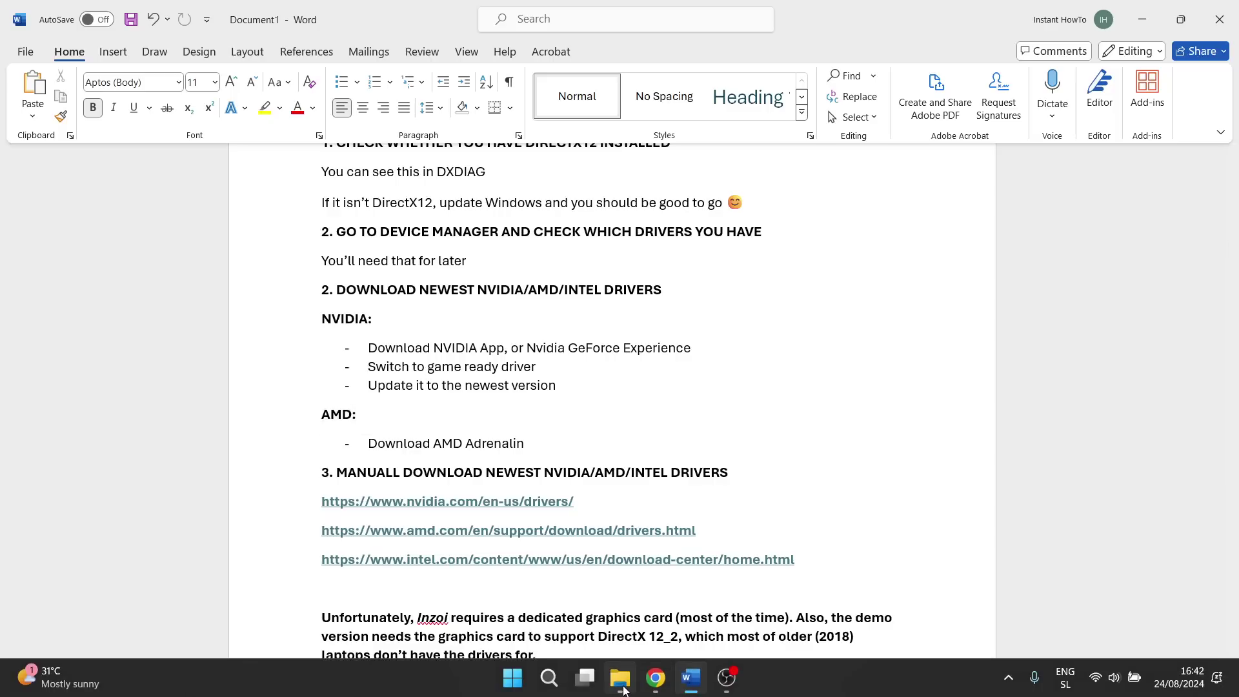
click(558, 686)
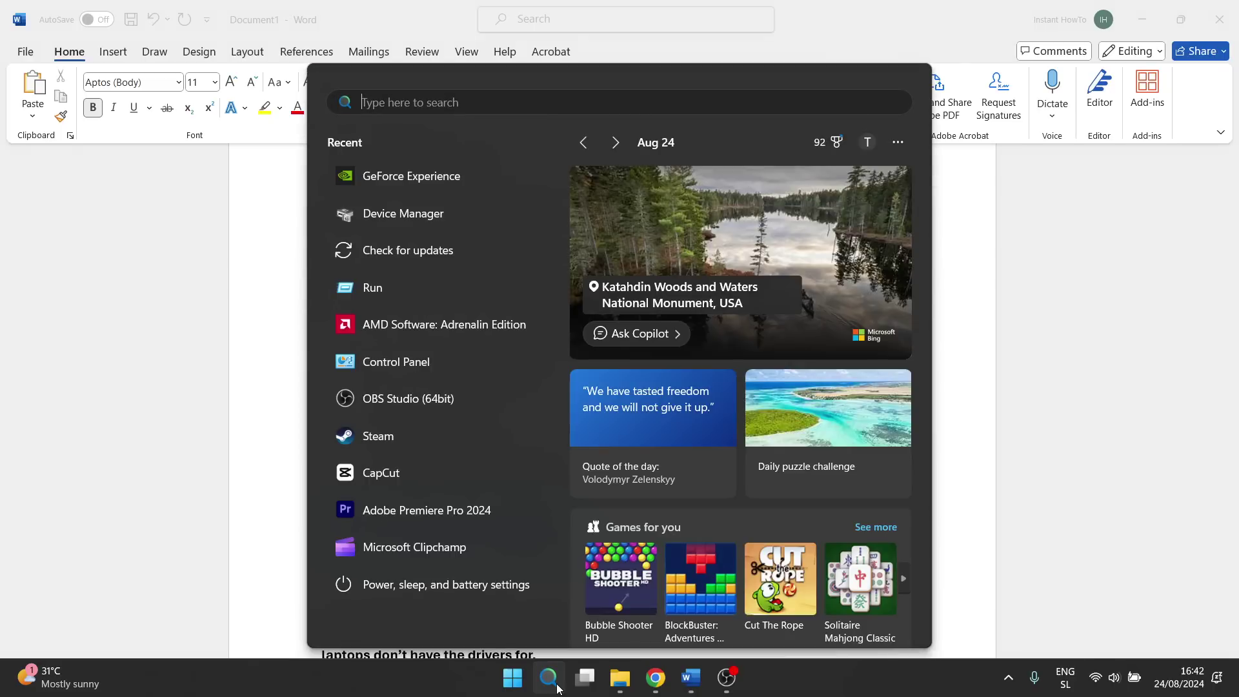
text(amd)
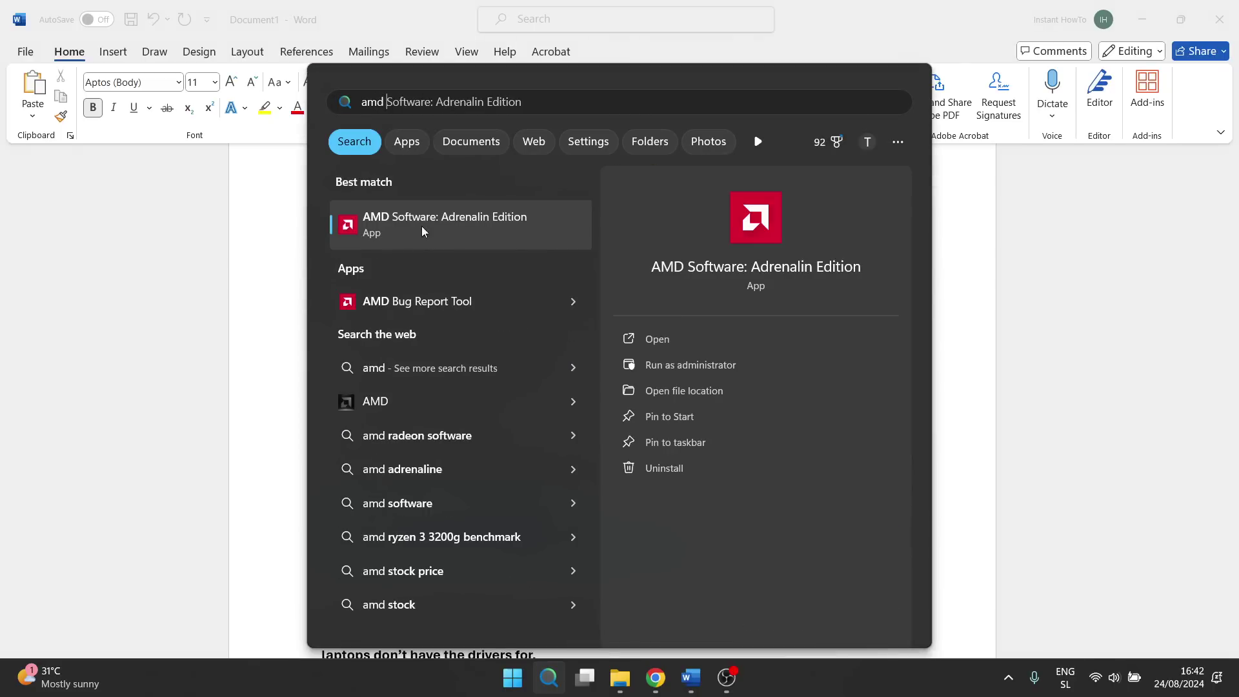
click(472, 229)
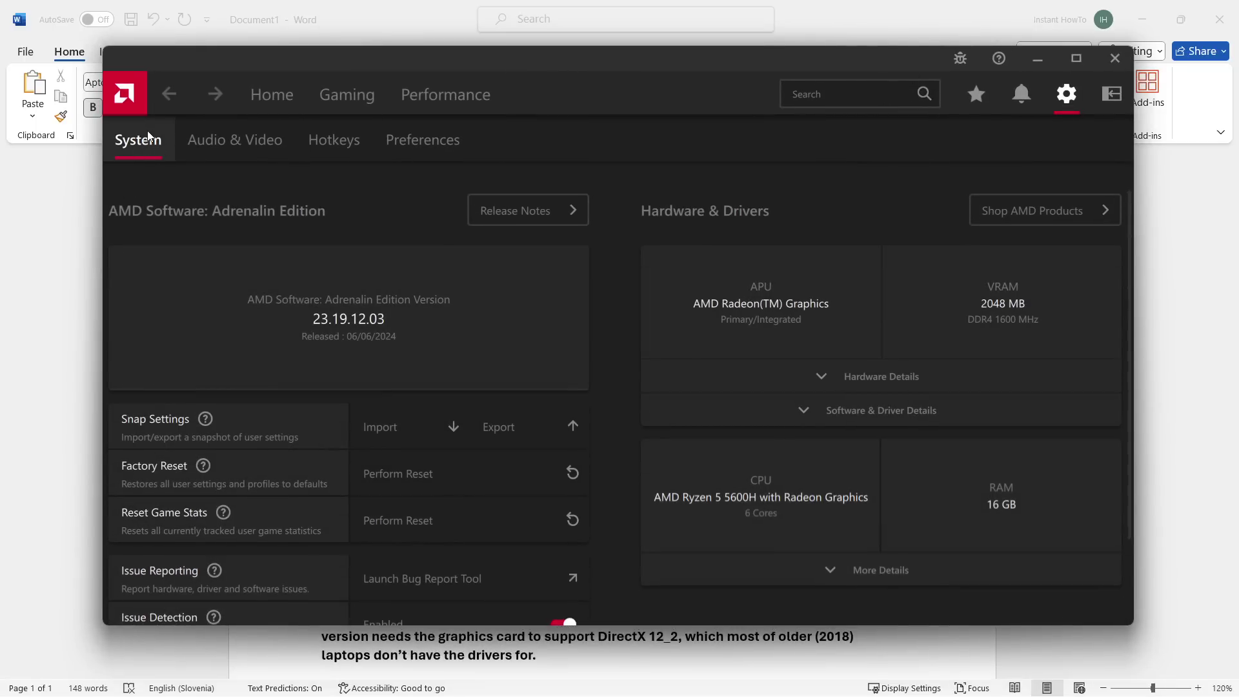
Step: View the Driver & Software information on AMD Software's Home page, and close the app
click(272, 100)
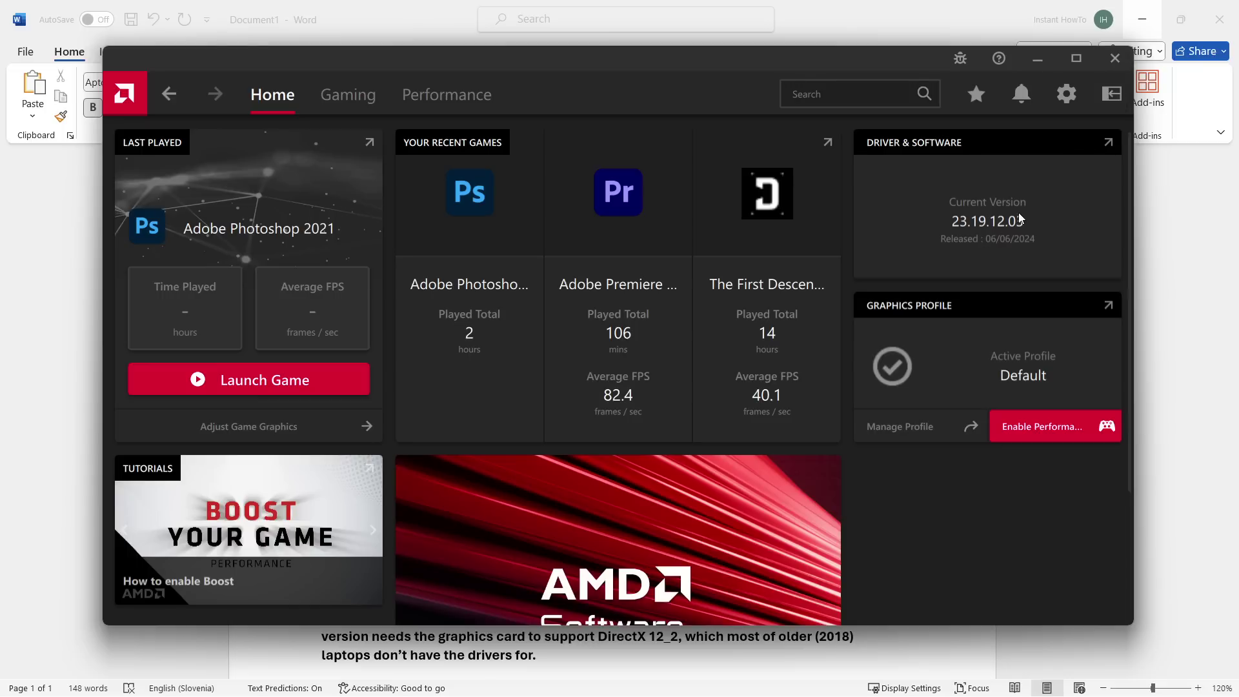
click(1106, 64)
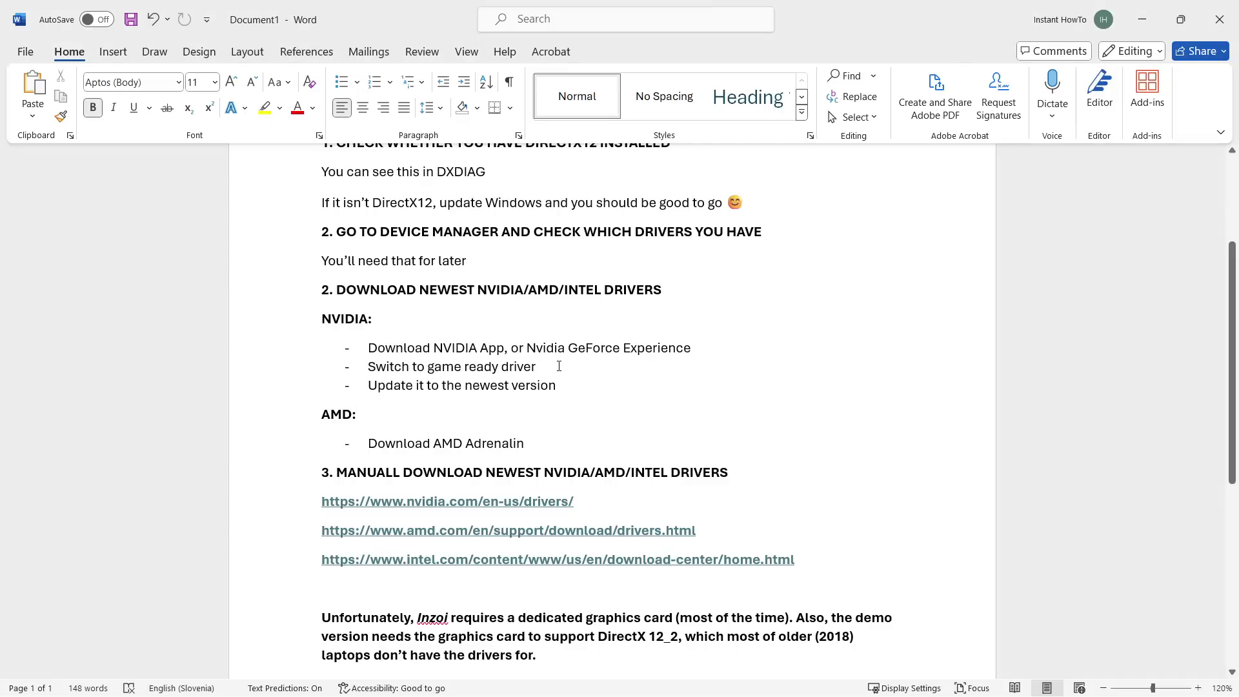
Step: Follow the NVIDIA drivers link in the document's manual download section and maximize the browser window
scroll(558, 366, down, 1)
scroll(563, 324, up, 2)
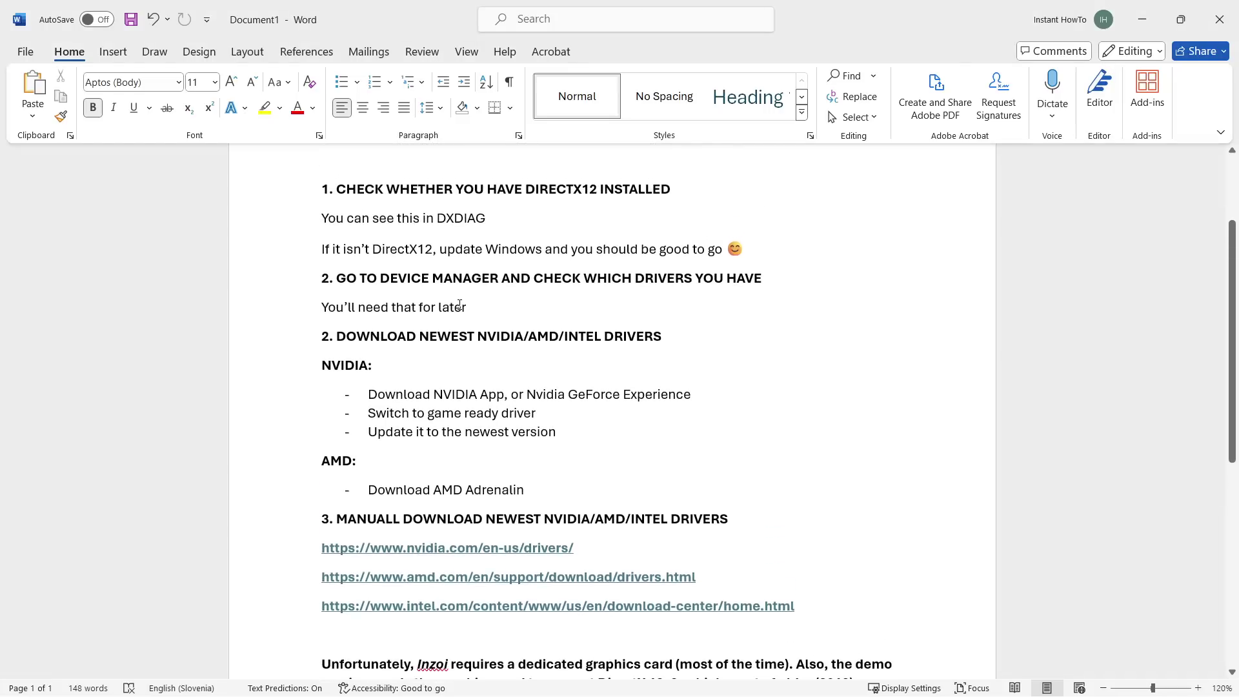
scroll(460, 304, up, 3)
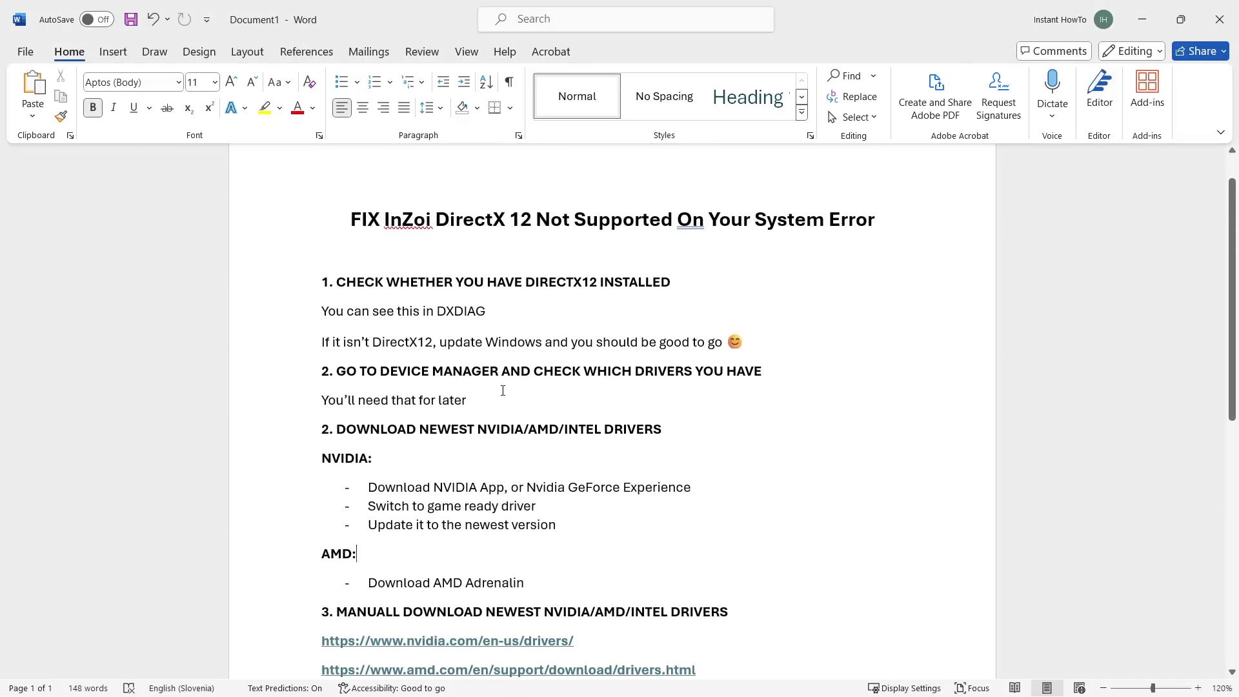
scroll(457, 380, down, 3)
scroll(457, 370, down, 3)
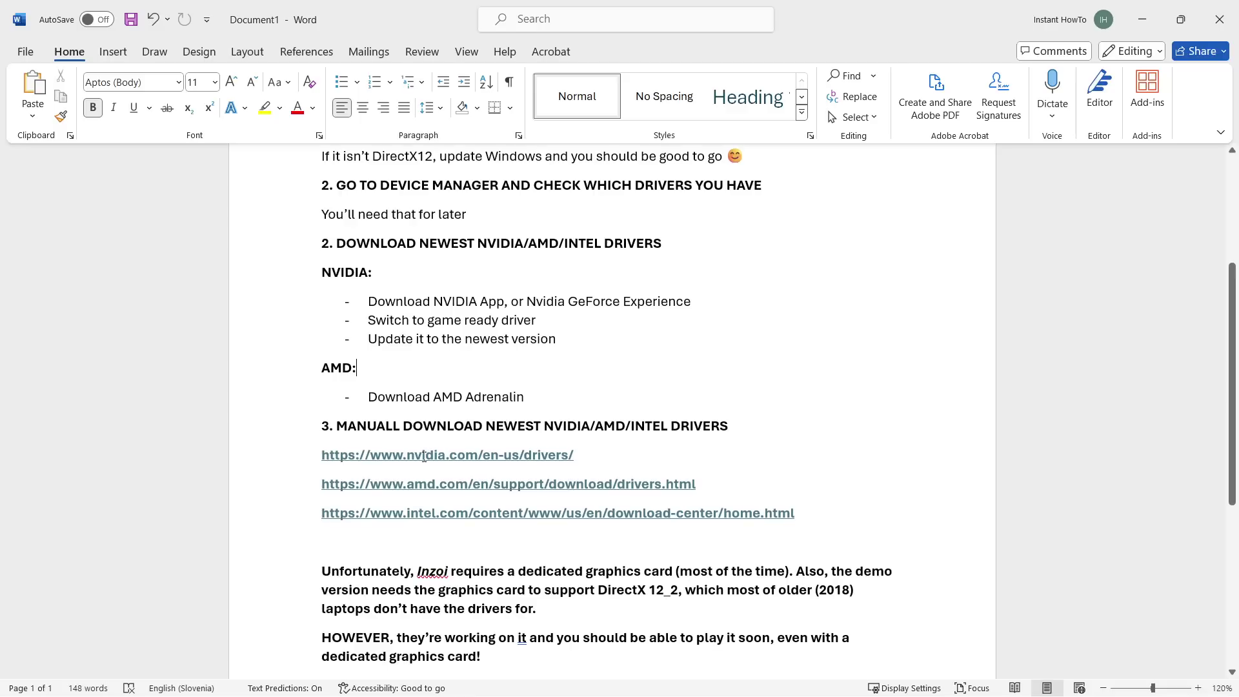
scroll(503, 439, down, 2)
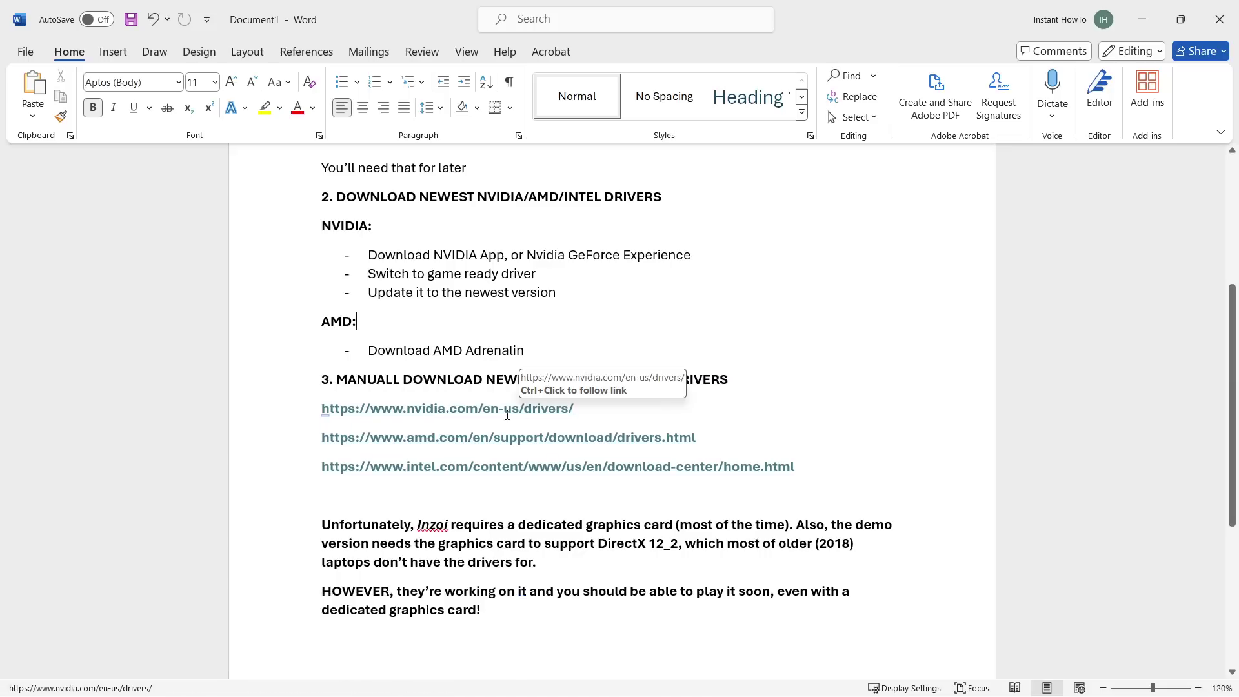
click(550, 411)
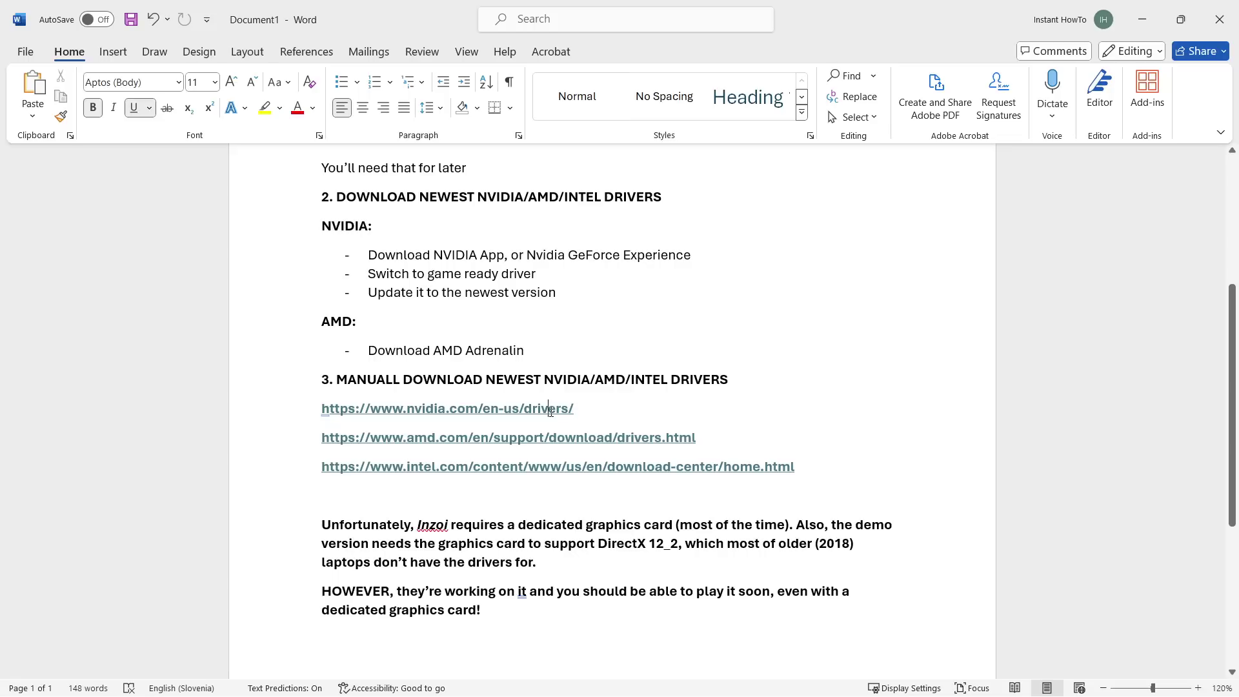
ctrl+click(542, 411)
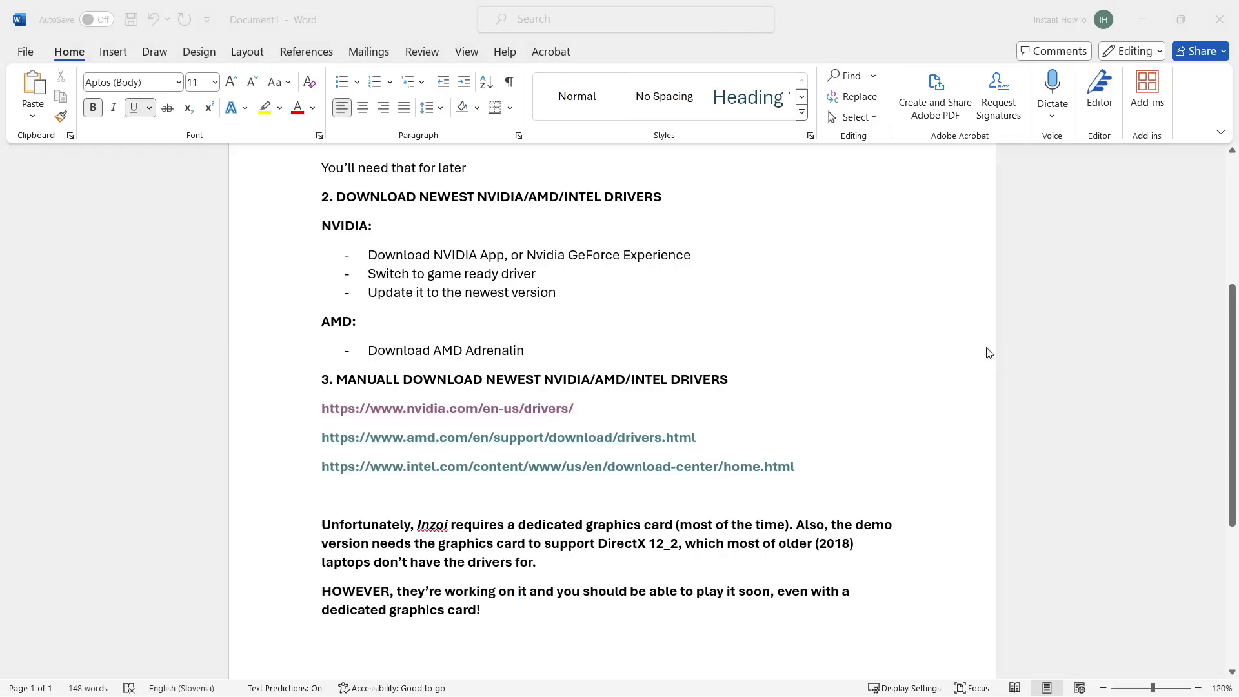
drag(1032, 283, 362, 5)
Step: Set the product category to GeForce in the NVIDIA Manual Driver Search
scroll(464, 310, down, 3)
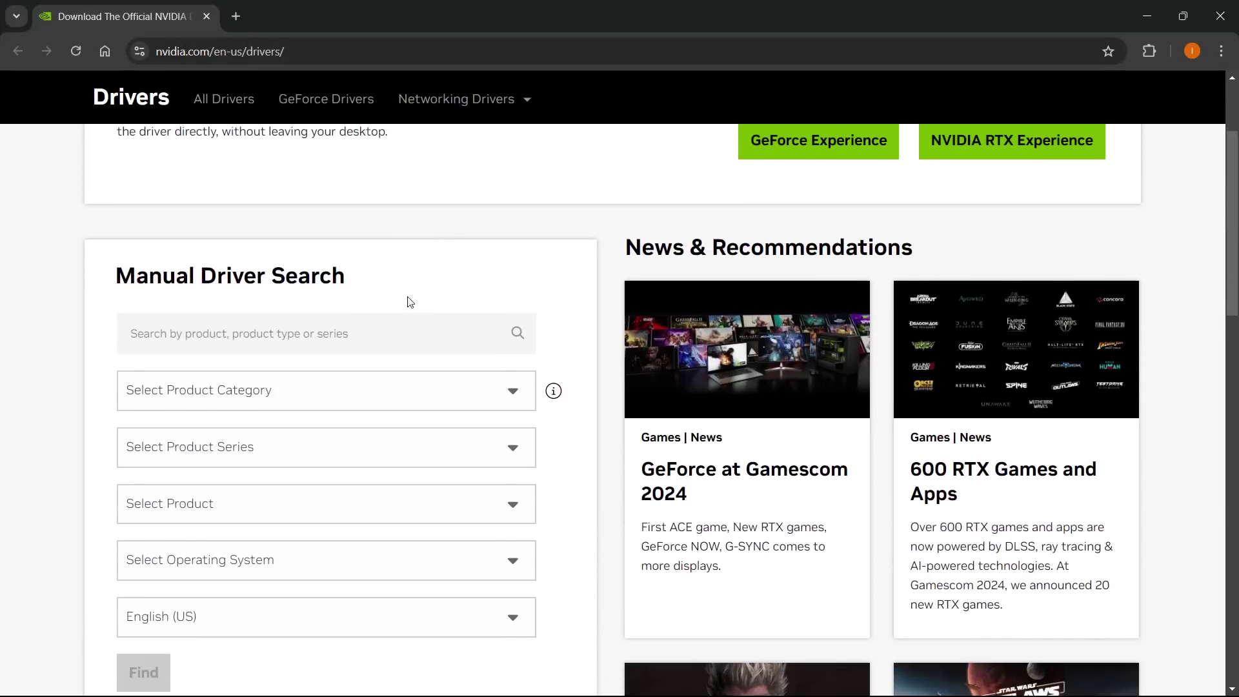
scroll(355, 300, down, 1)
click(353, 310)
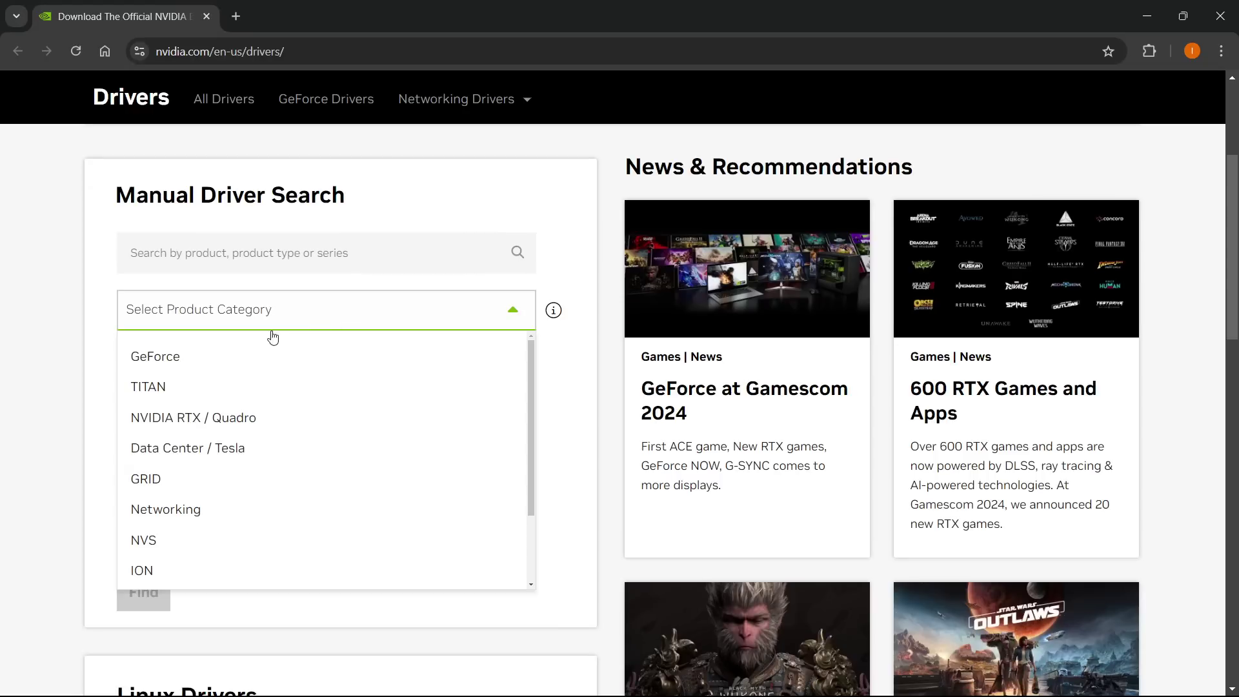
click(195, 359)
Step: Browse the GeForce product series choices in the Manual Driver Search without picking a different series
click(285, 362)
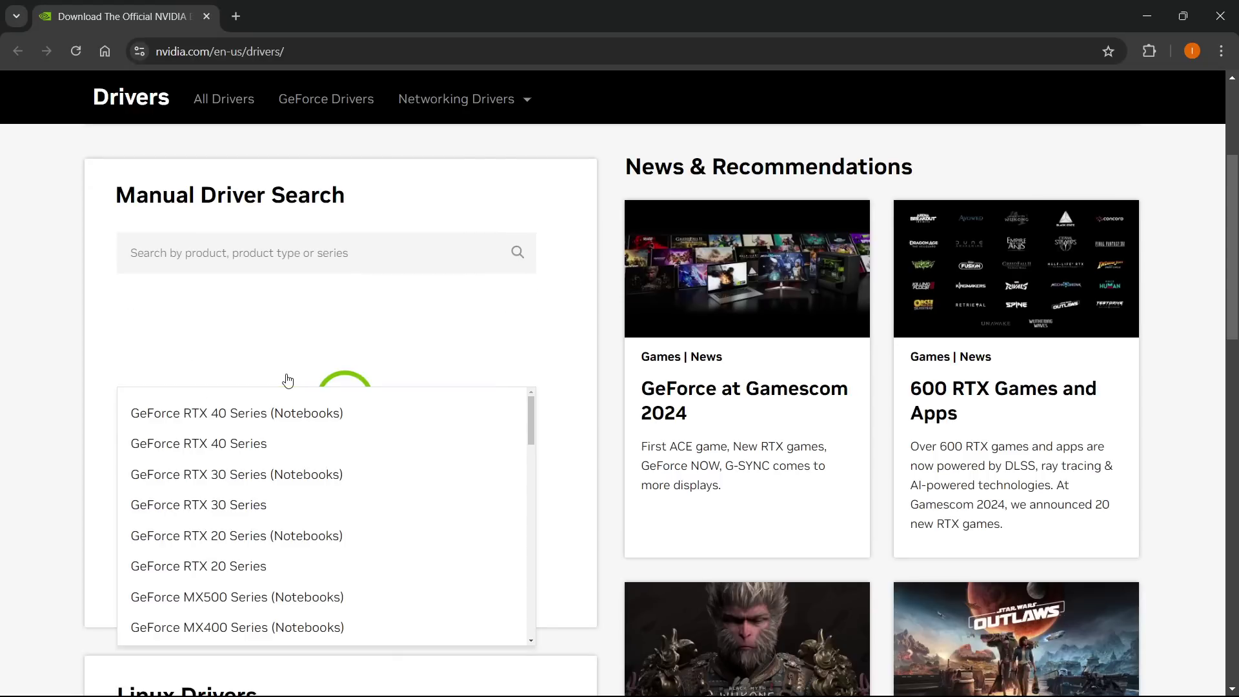
scroll(285, 420, up, 1)
scroll(304, 374, down, 1)
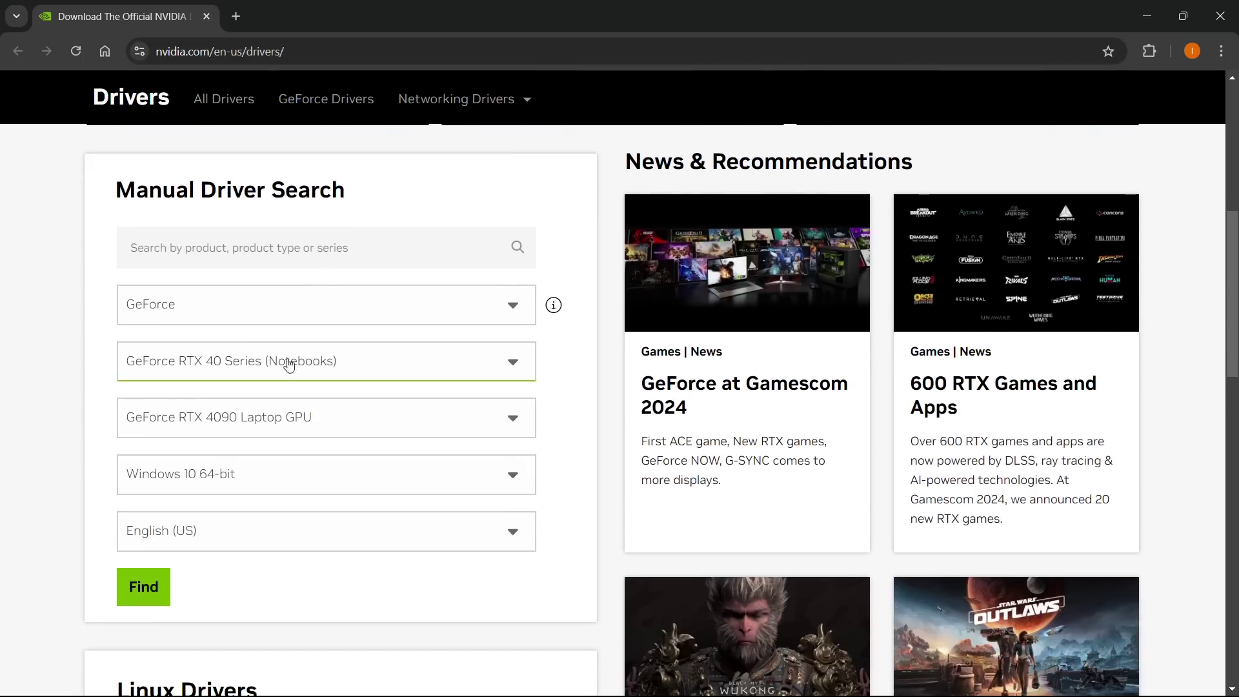
click(294, 358)
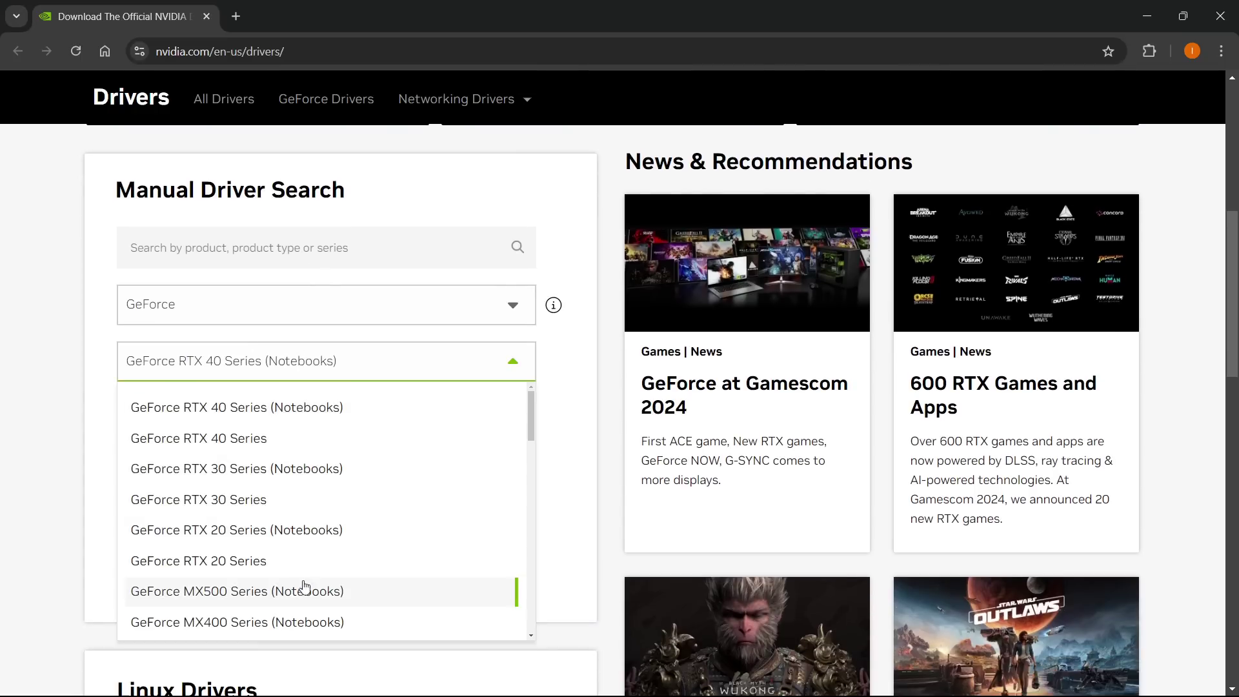
scroll(290, 566, down, 3)
scroll(289, 566, down, 8)
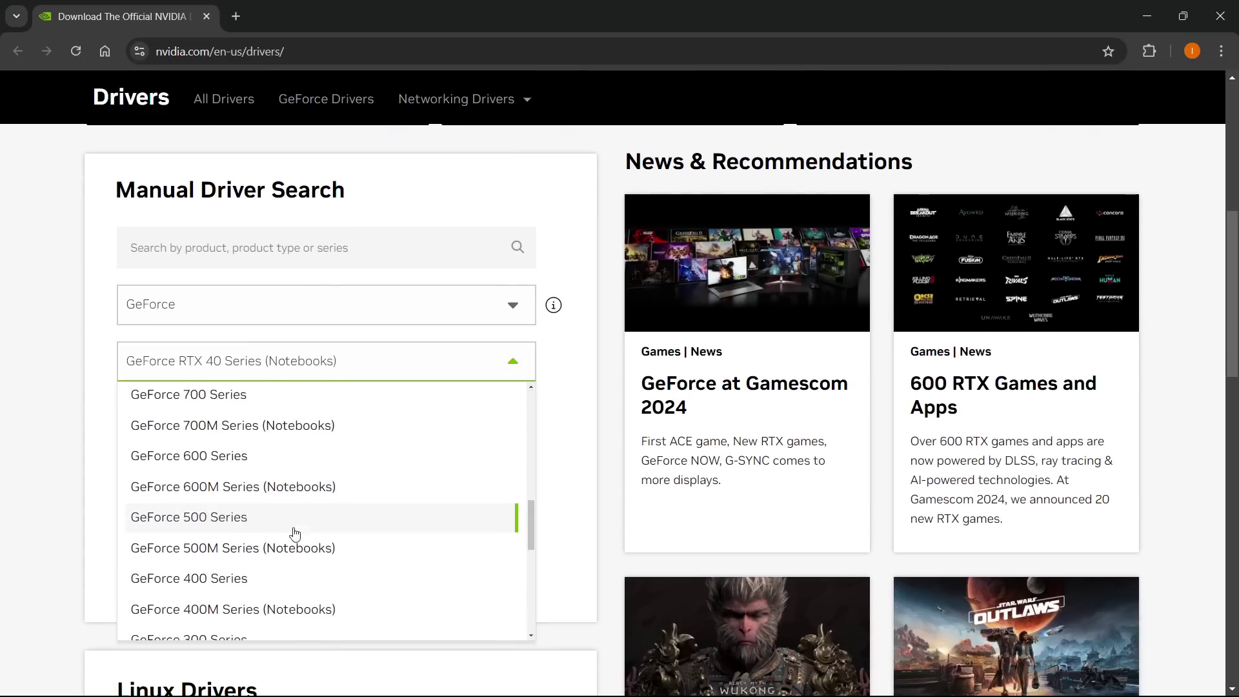
click(69, 441)
Step: Review the Latest Driver Downloads and manual search sections on the NVIDIA page, and return to the document
scroll(340, 428, up, 5)
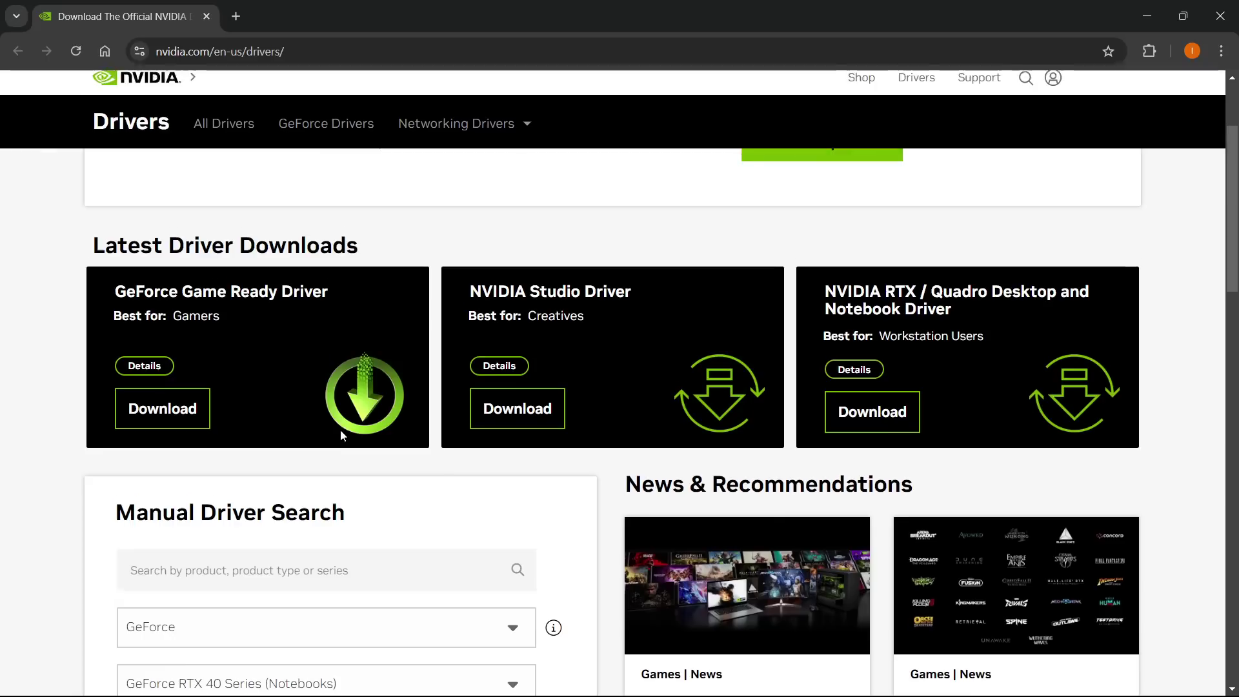
scroll(323, 426, down, 8)
scroll(313, 423, up, 10)
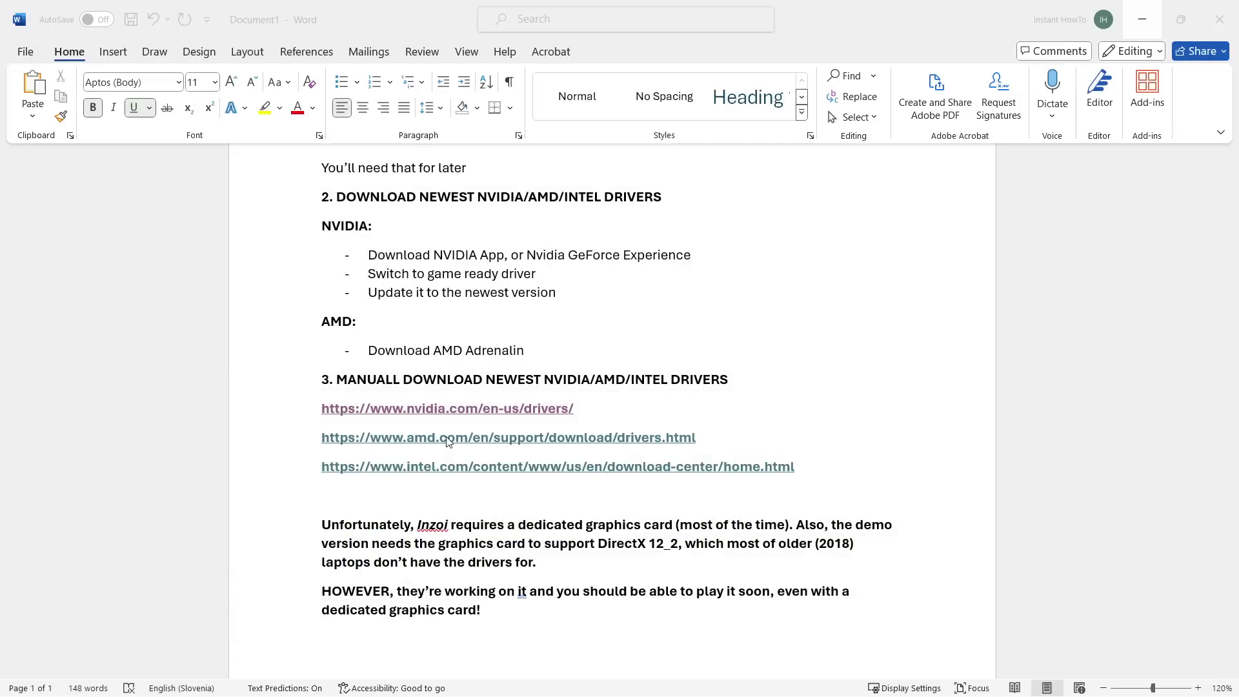
Step: Follow the document's AMD drivers link to review the Windows 10/11 driver download, and close the browser
click(448, 441)
ctrl+click(435, 442)
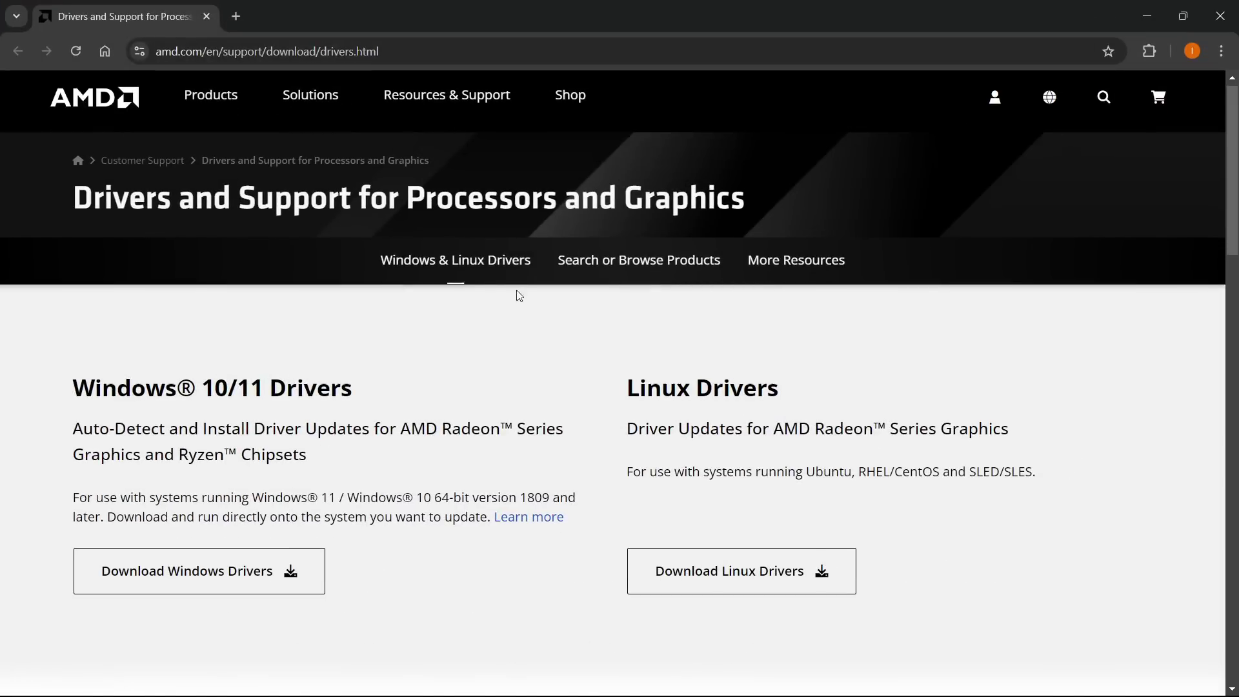
scroll(520, 296, down, 7)
scroll(335, 326, up, 5)
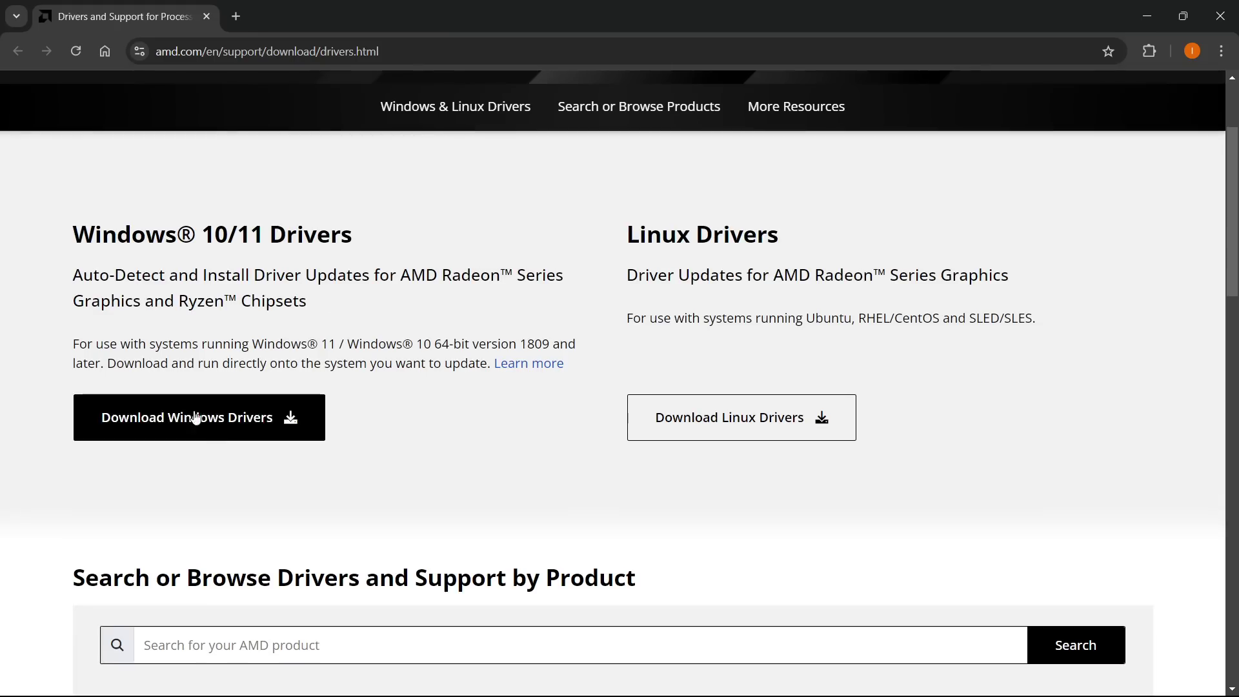
click(1215, 14)
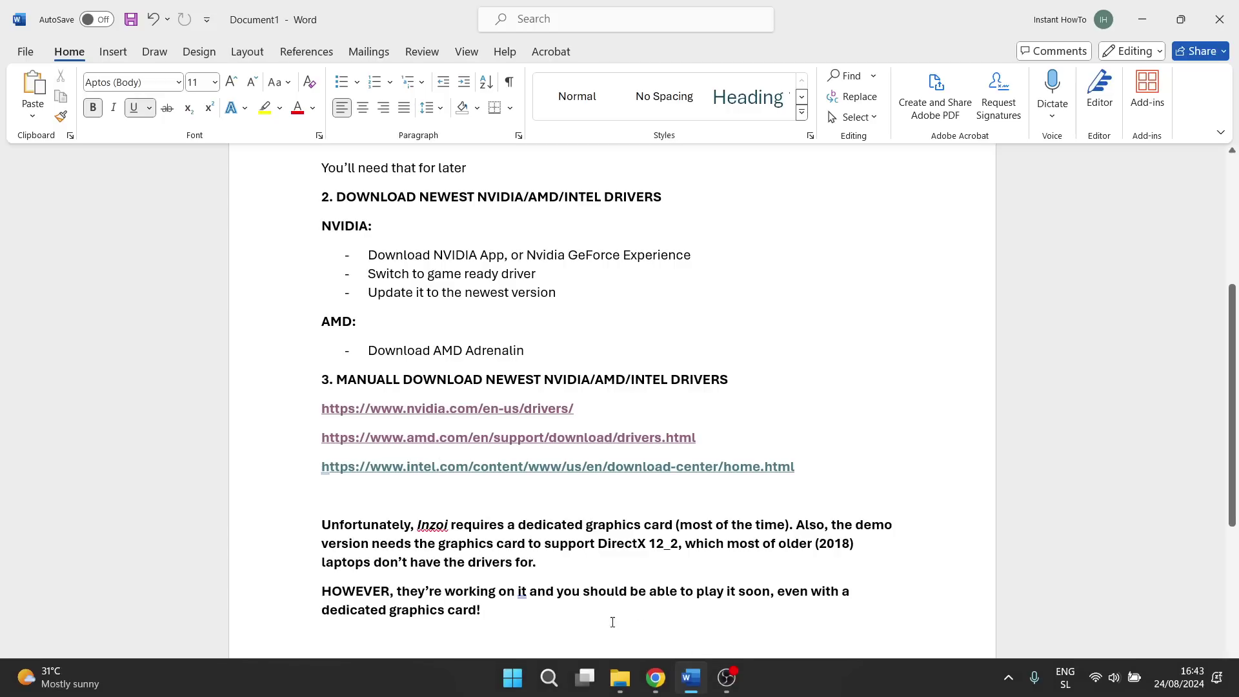
Step: Open Device Manager from the recent Windows searches and move its window toward the middle of the desktop
mouse_move(656, 655)
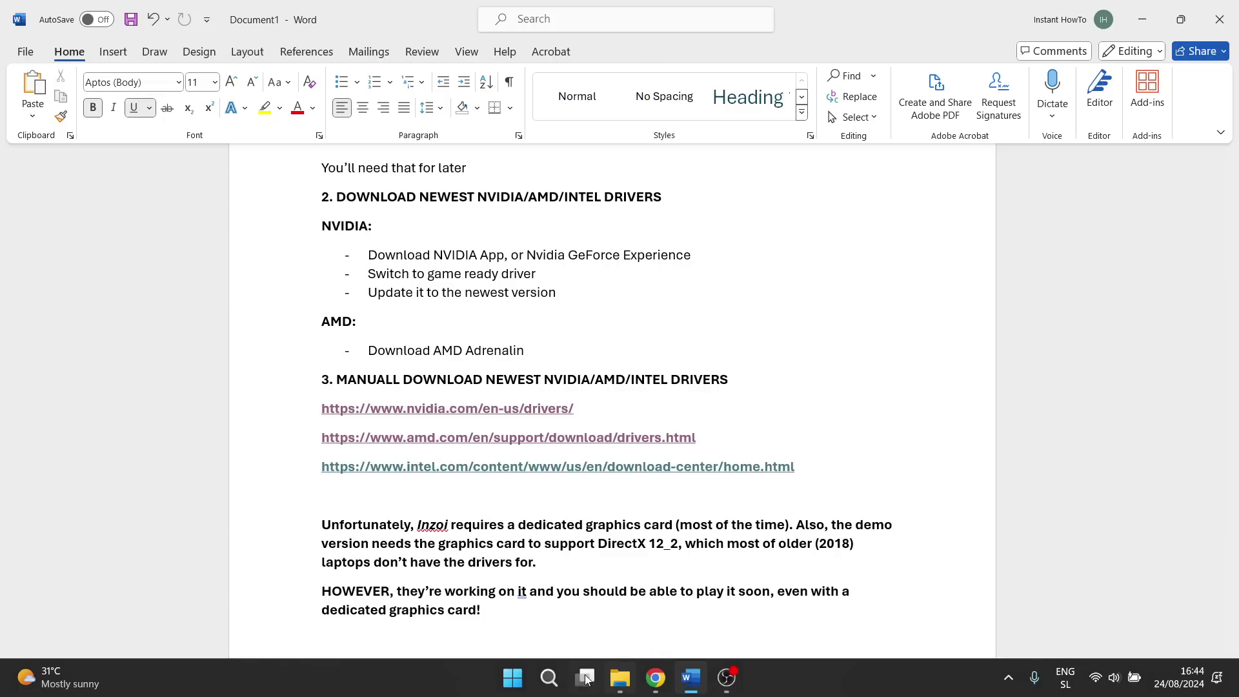
click(556, 679)
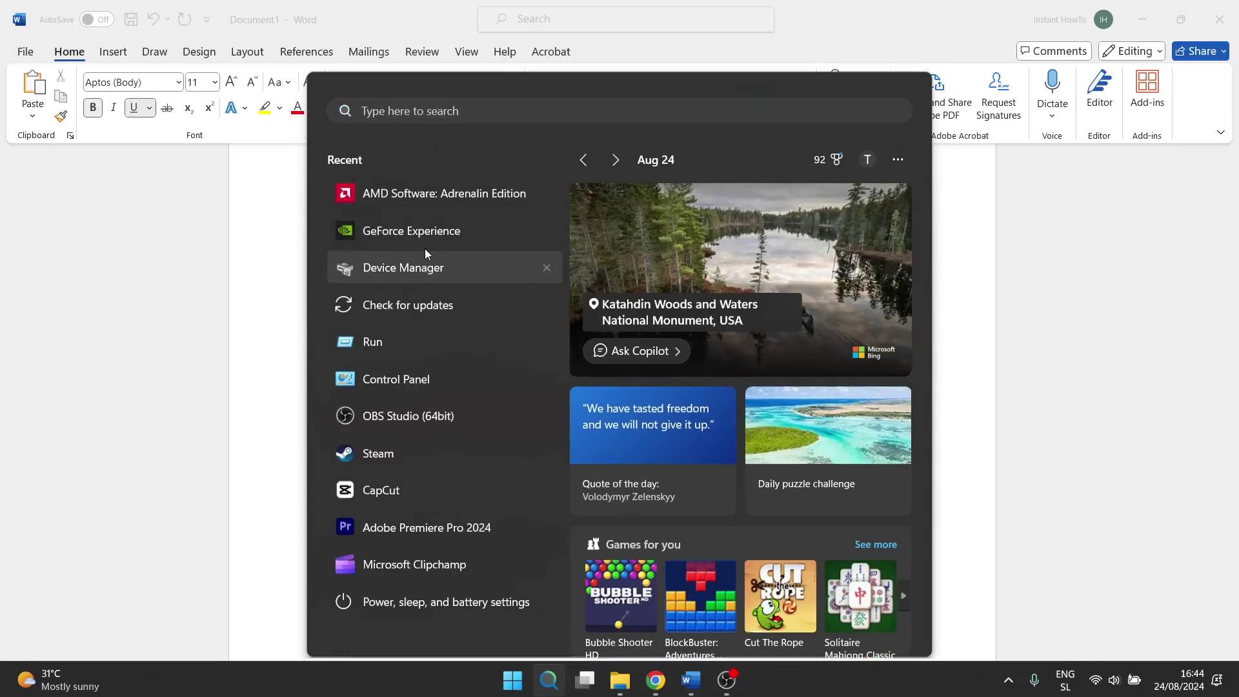
click(428, 254)
click(742, 401)
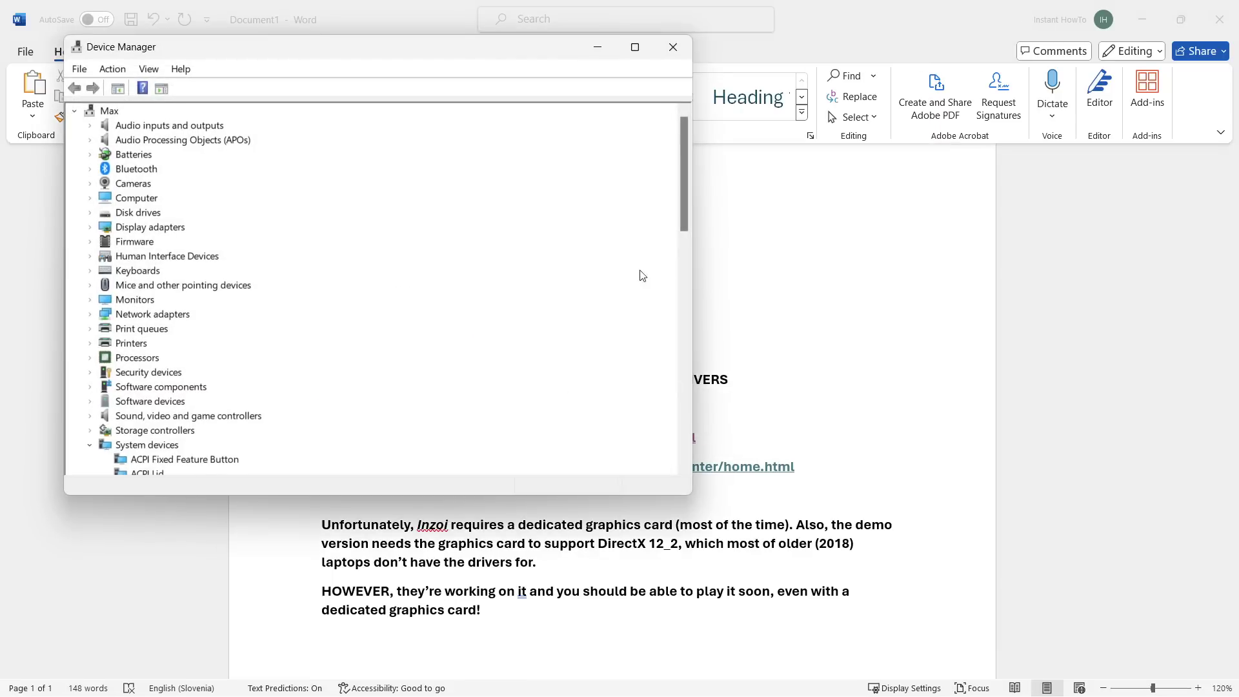
drag(488, 60, 752, 90)
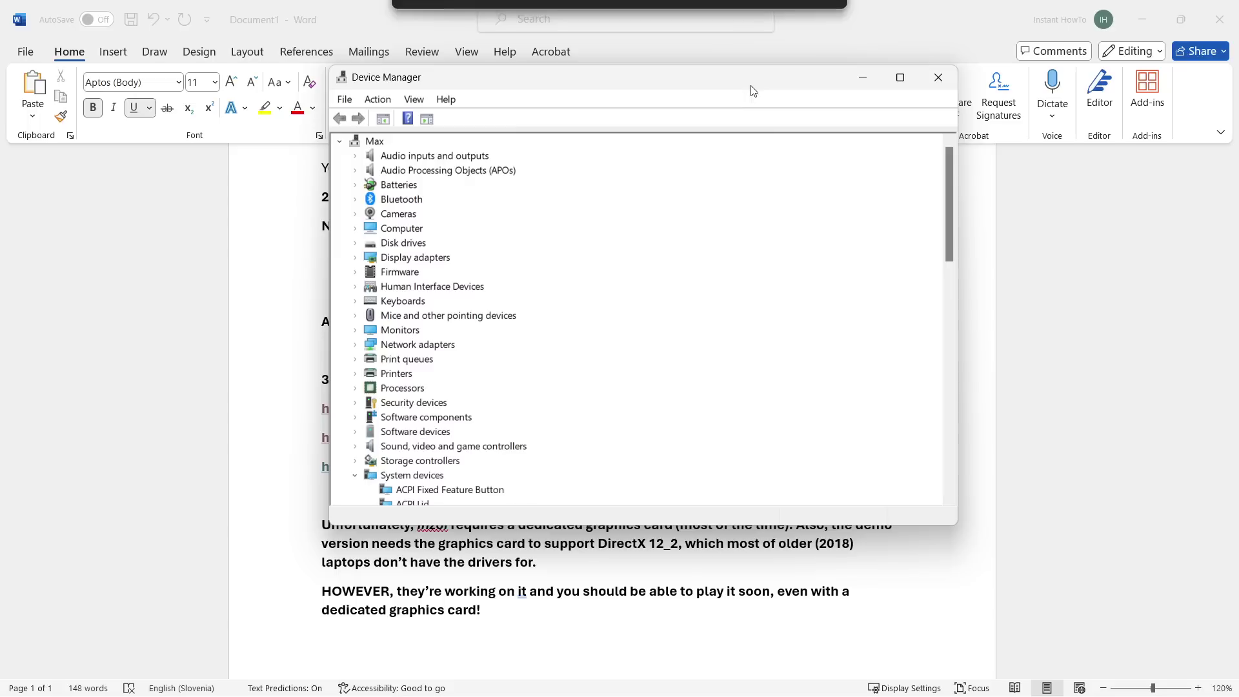
Step: Expand Display adapters to inspect the AMD Radeon and NVIDIA GeForce entries, and close Device Manager
click(355, 258)
click(429, 273)
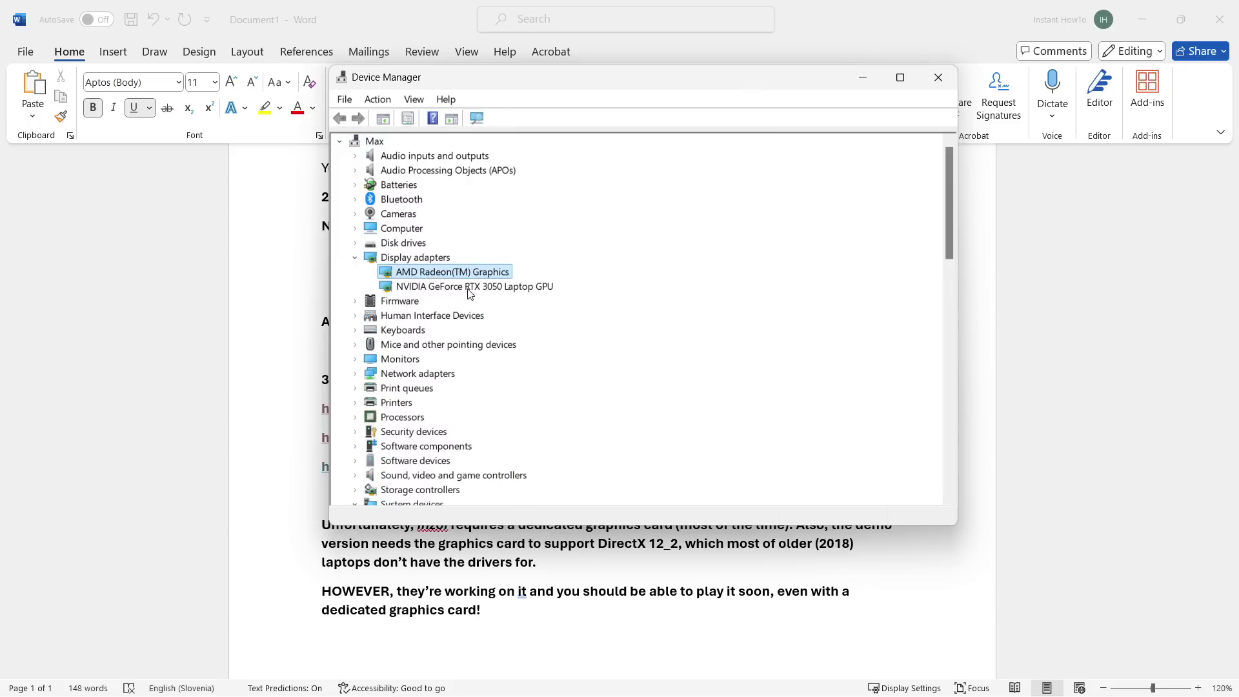
click(455, 290)
click(938, 77)
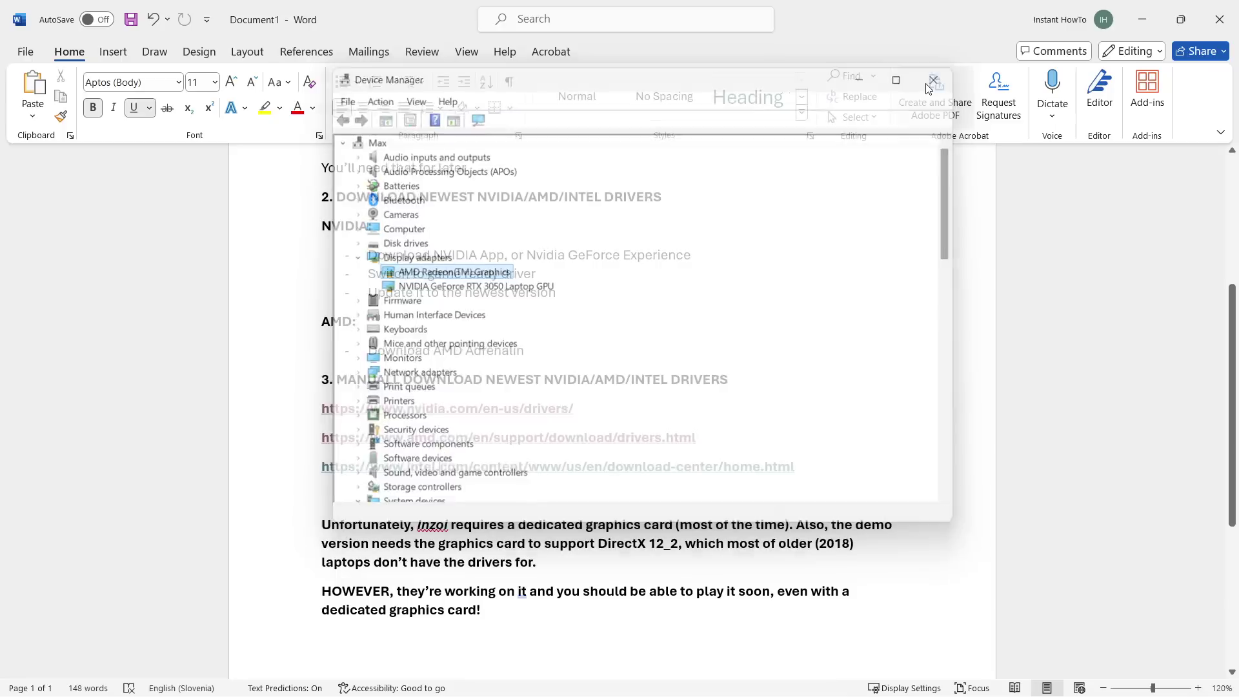
Step: Switch to the maximized browser and open Intel's Download Intel Drivers and Software page from the "intel download driver" search results
click(424, 467)
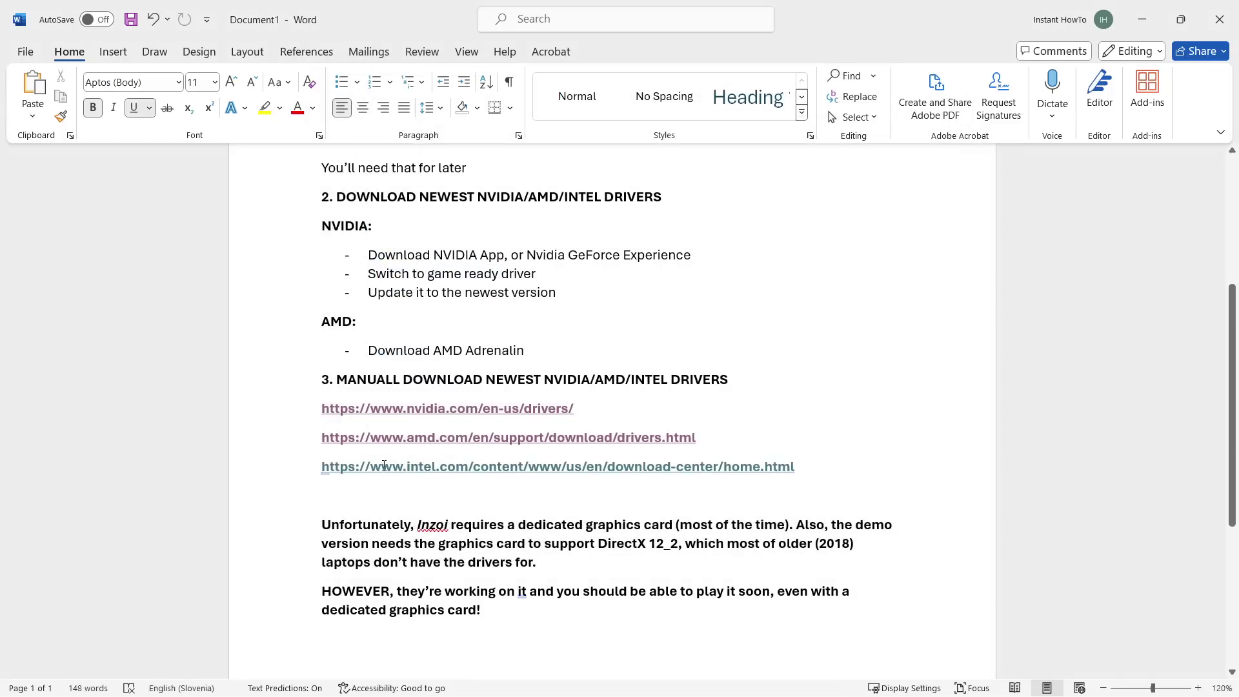
click(451, 467)
ctrl+click(526, 467)
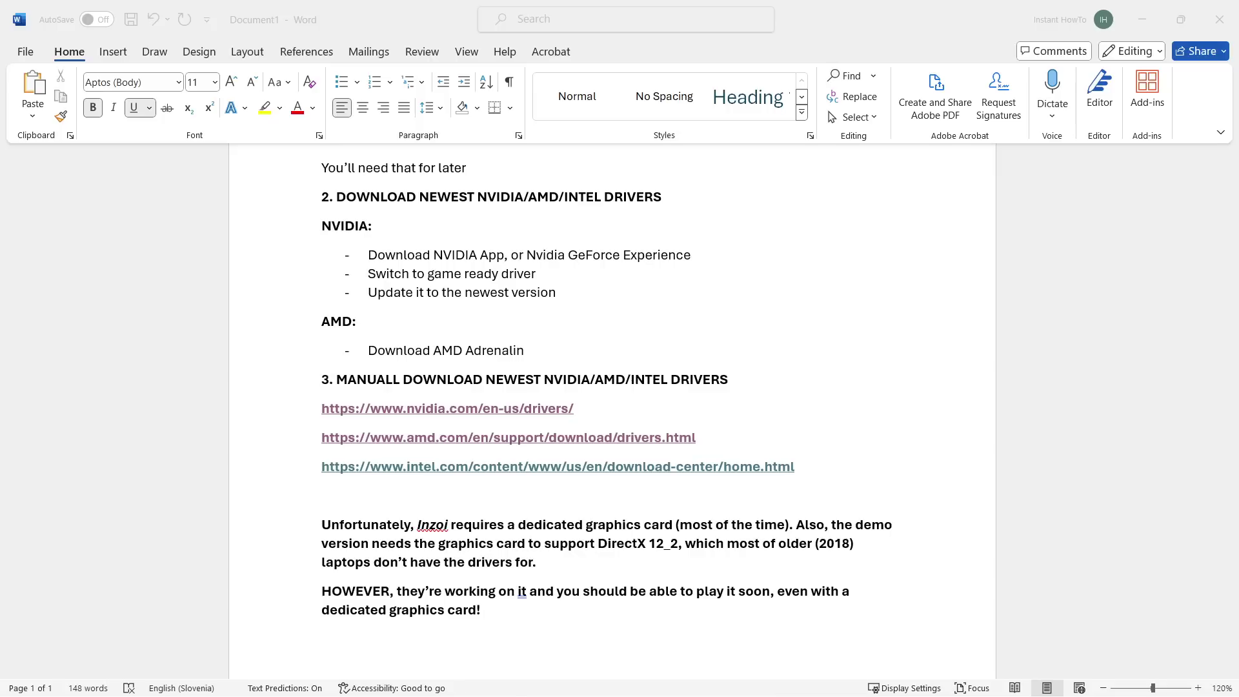
drag(833, 193, 832, 8)
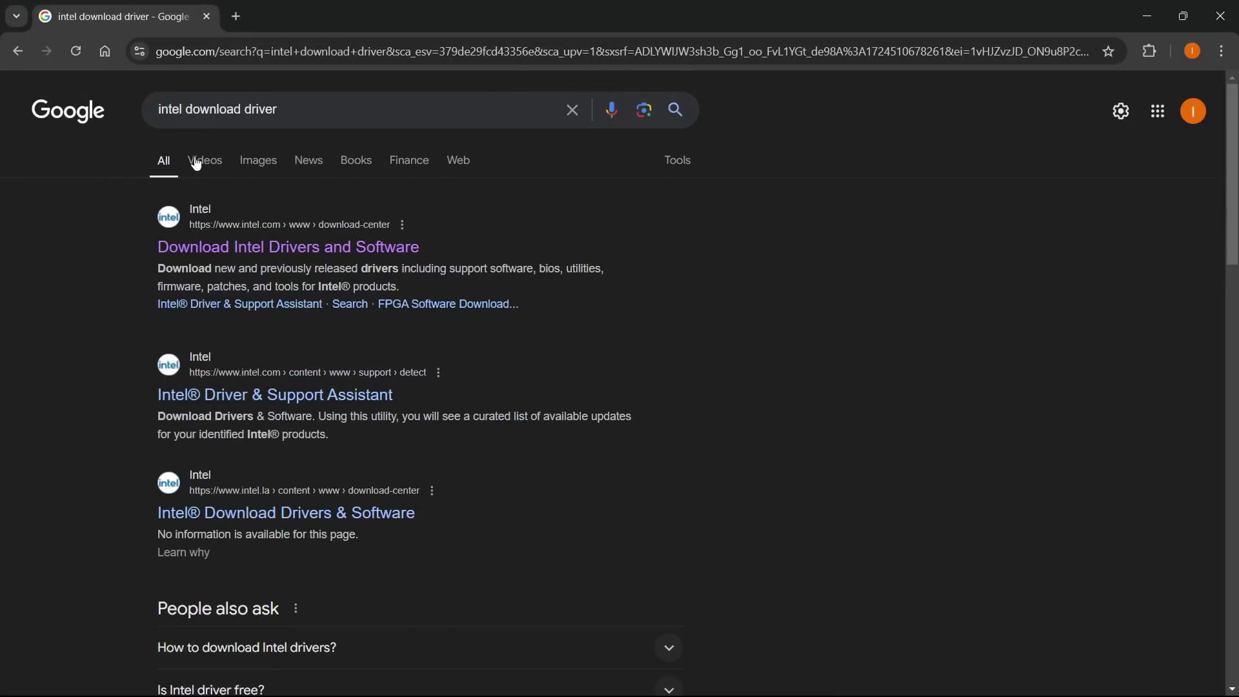
click(307, 250)
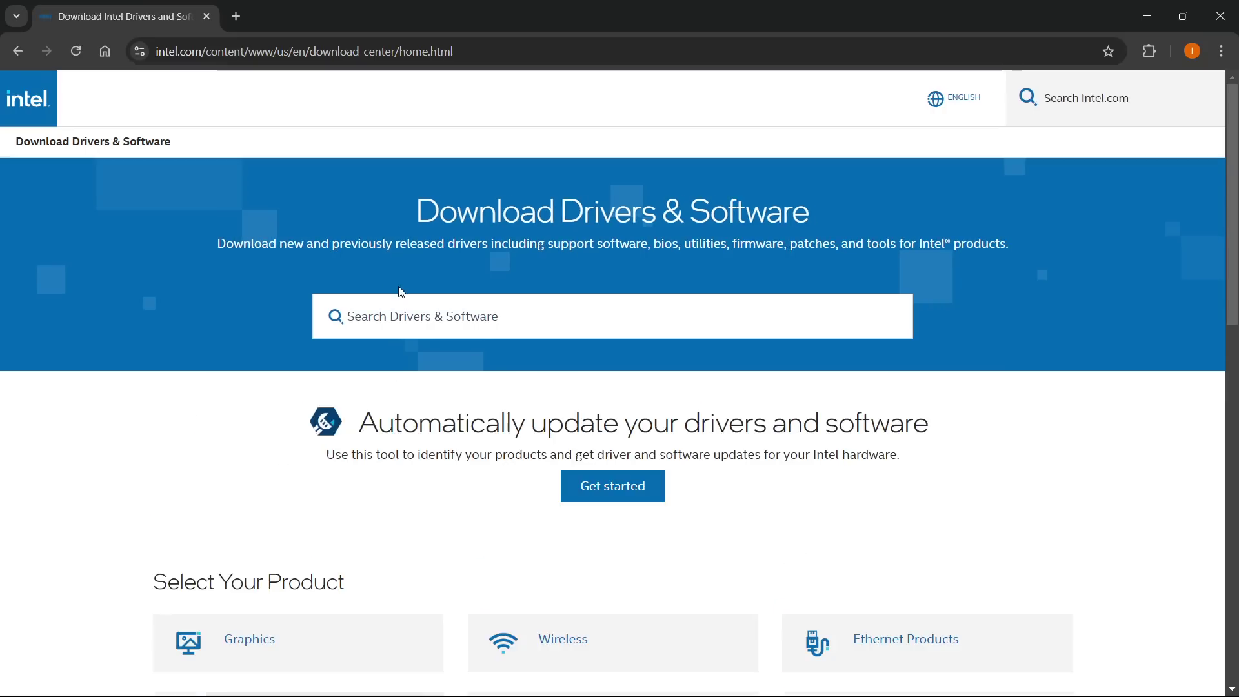
Step: Show Intel's Graphics product downloads, review the listed Windows drivers, and close the browser
scroll(397, 277, down, 2)
click(253, 480)
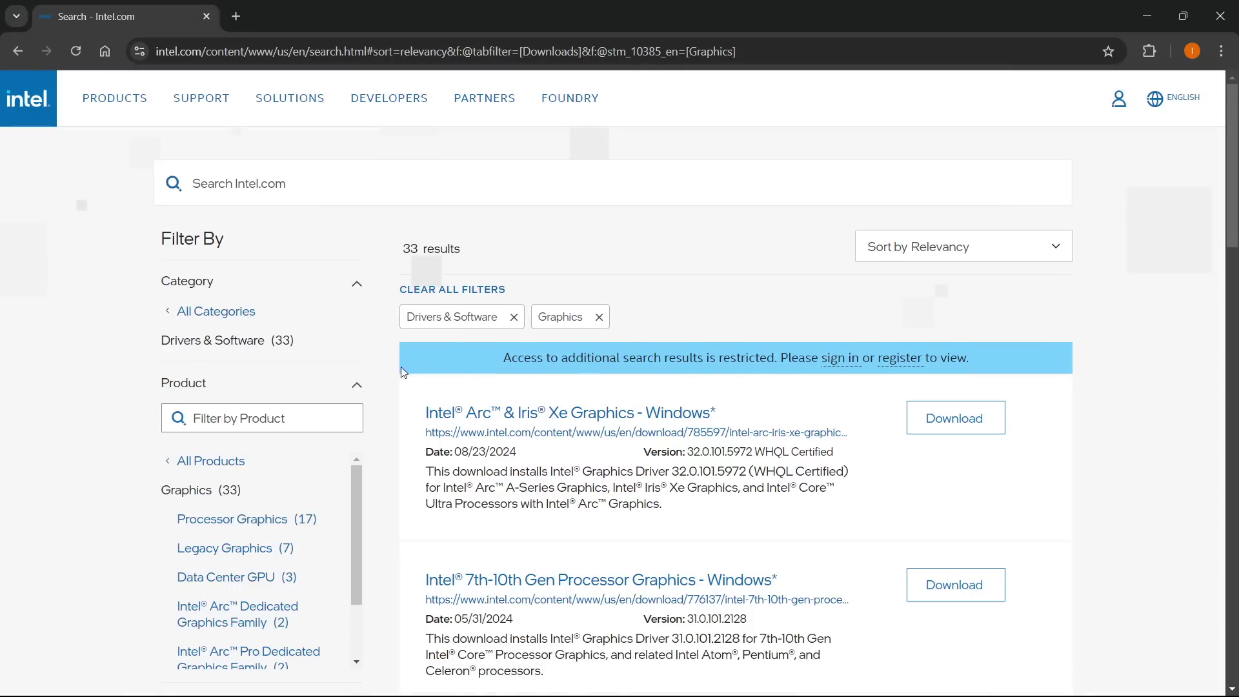
scroll(724, 296, down, 7)
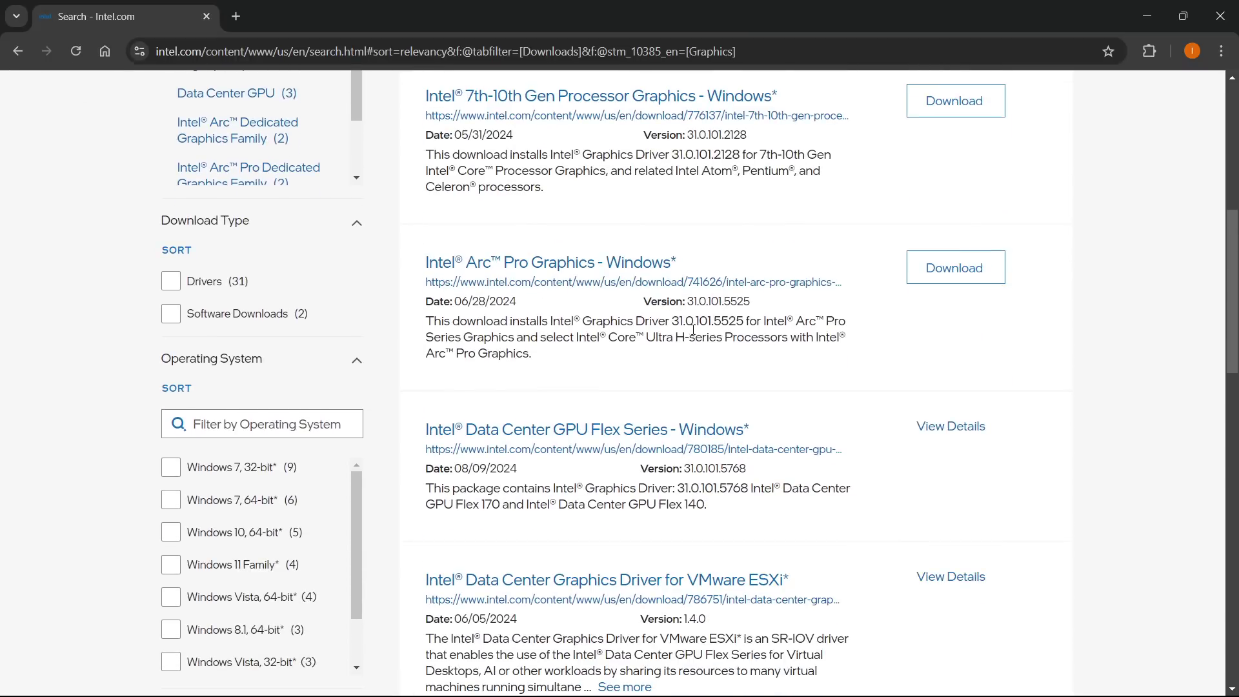
scroll(810, 302, up, 5)
scroll(782, 300, up, 3)
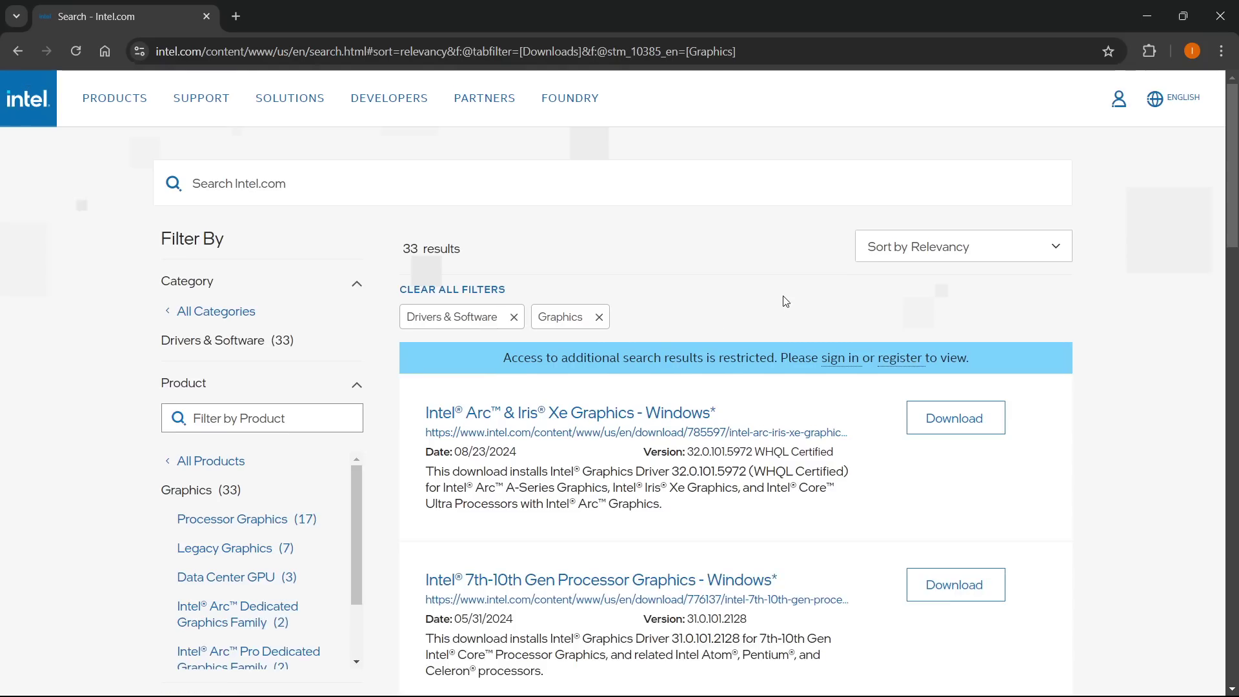
click(1220, 16)
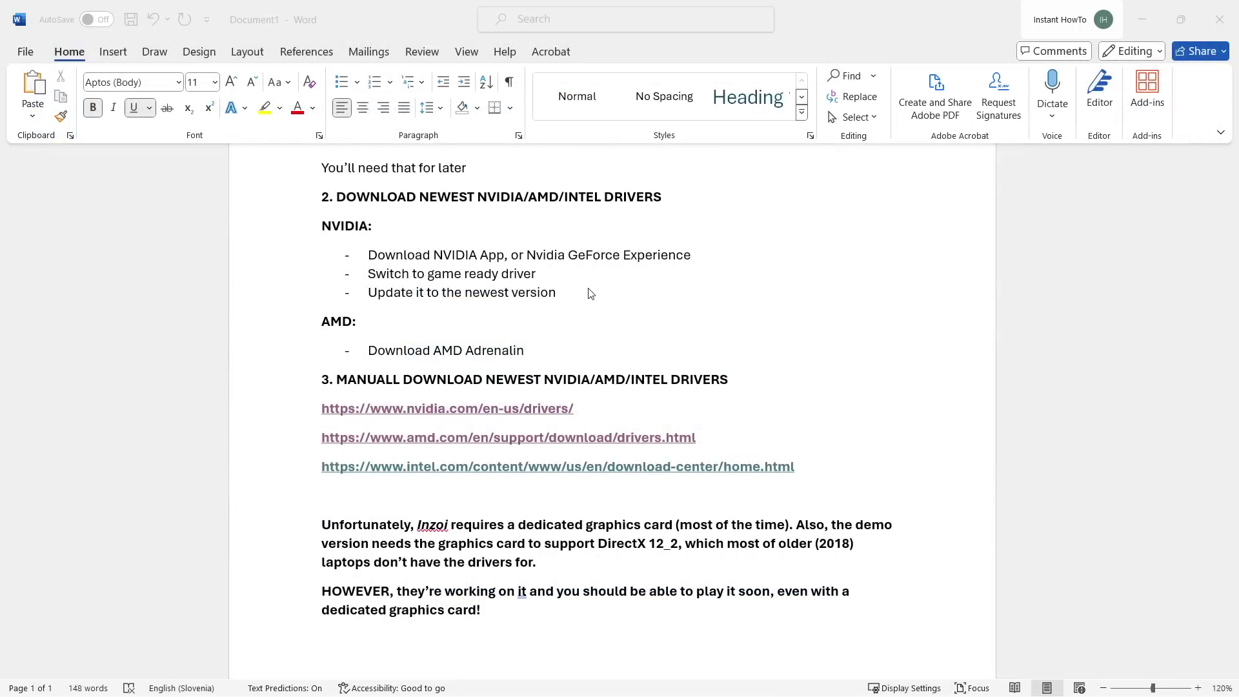
Step: Review the document from its title down to the closing note on Inzoi requiring a dedicated graphics card
scroll(589, 291, up, 5)
scroll(577, 285, down, 1)
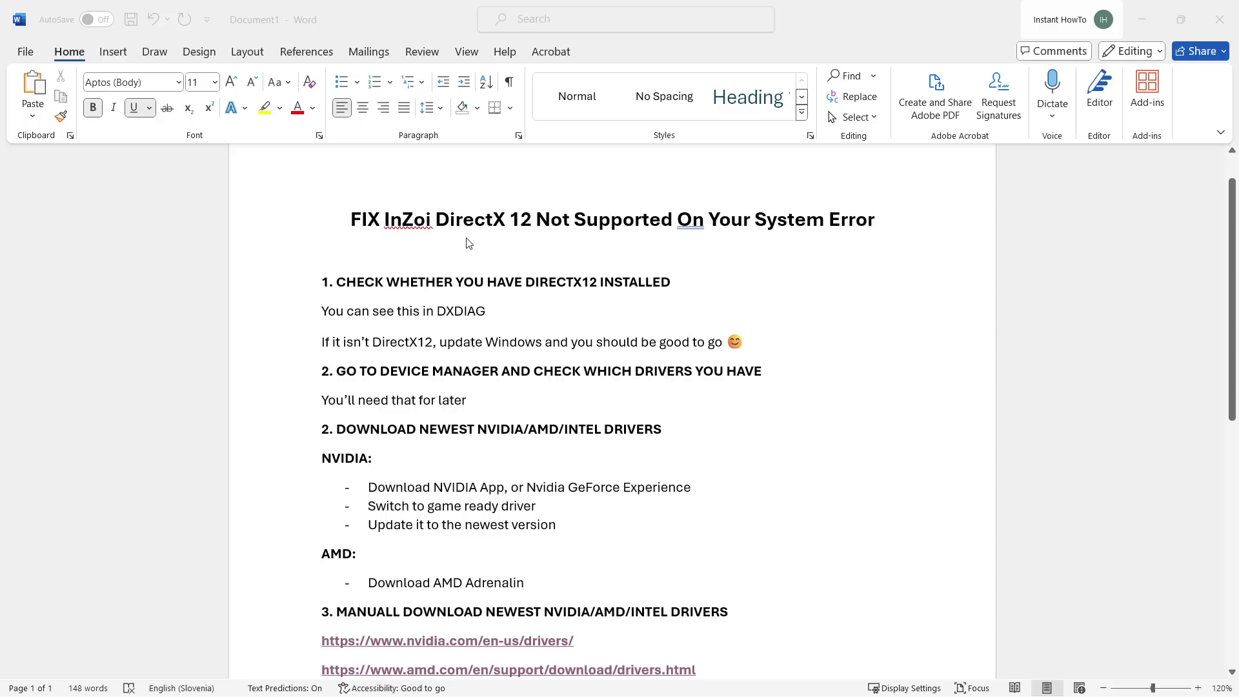
scroll(468, 243, down, 1)
scroll(462, 271, down, 5)
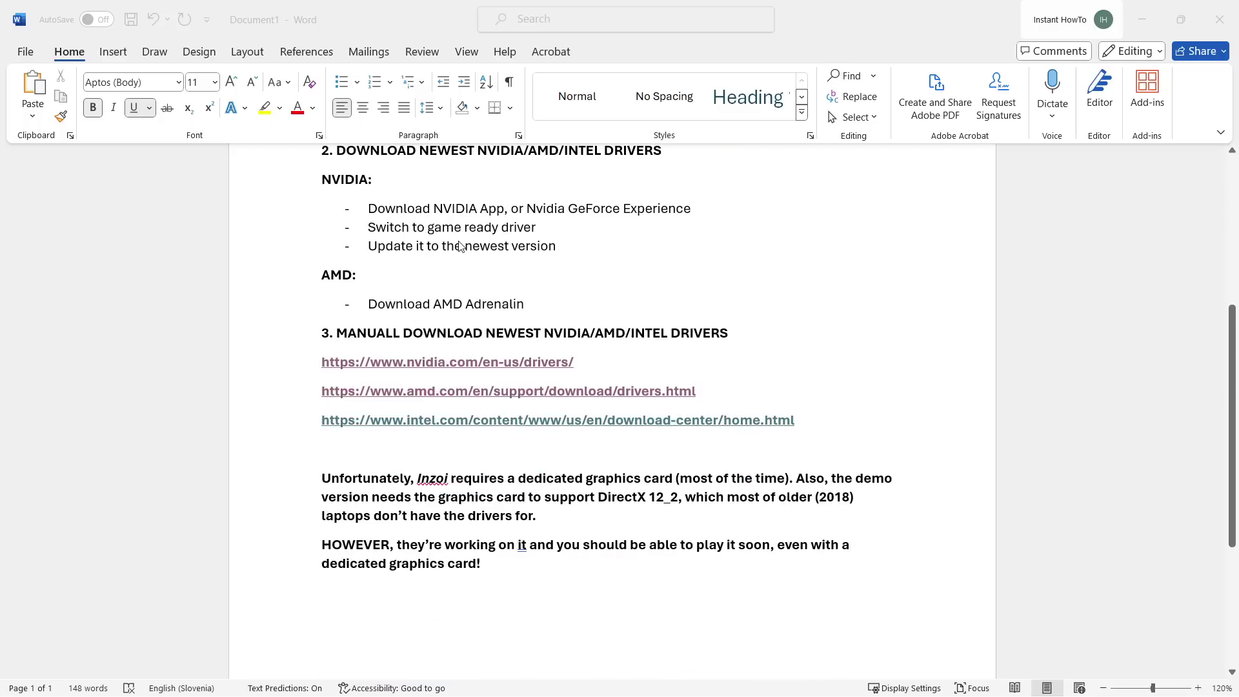
click(449, 460)
double_click(431, 480)
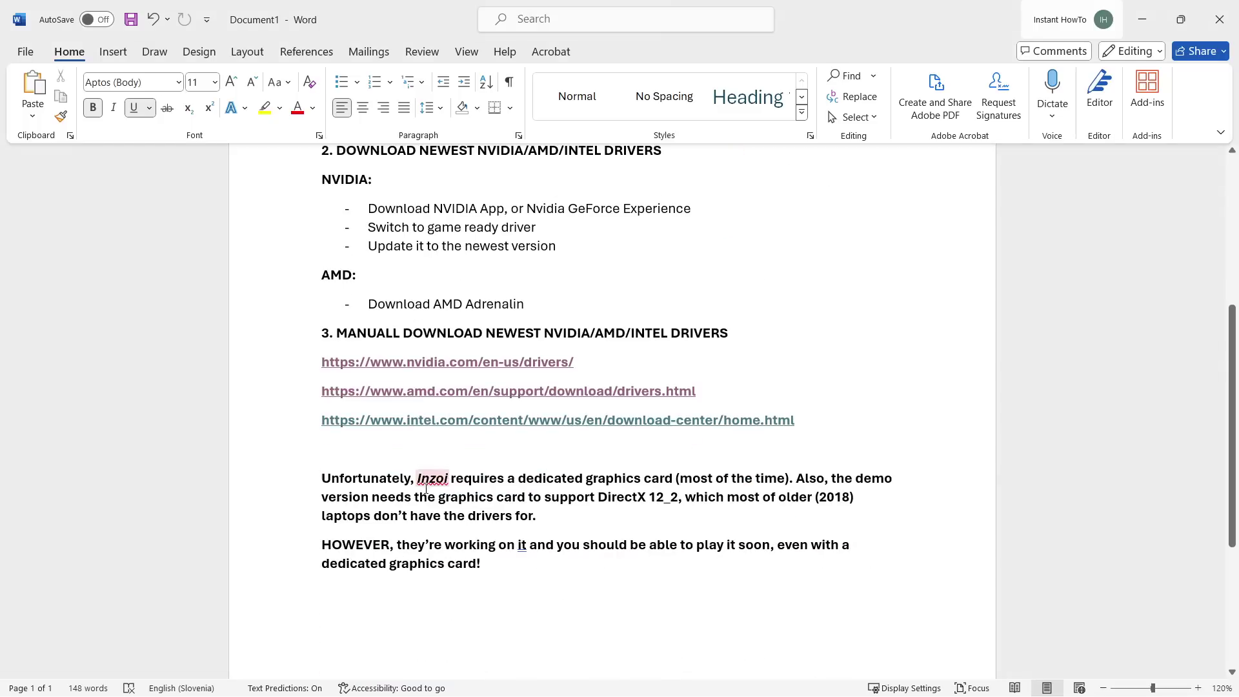
key(Up)
key(Up)
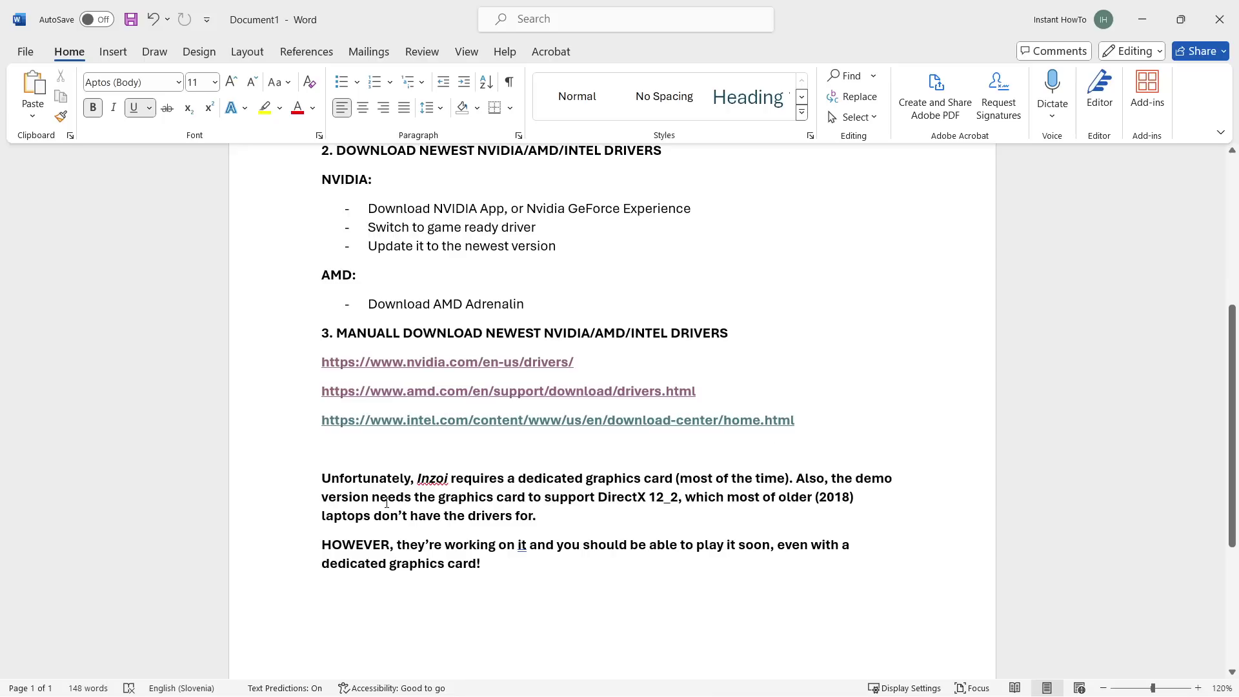
Step: Read through the note on DirectX 12_2 support, marking the part about older (2018) laptops
drag(373, 498, 677, 504)
click(677, 504)
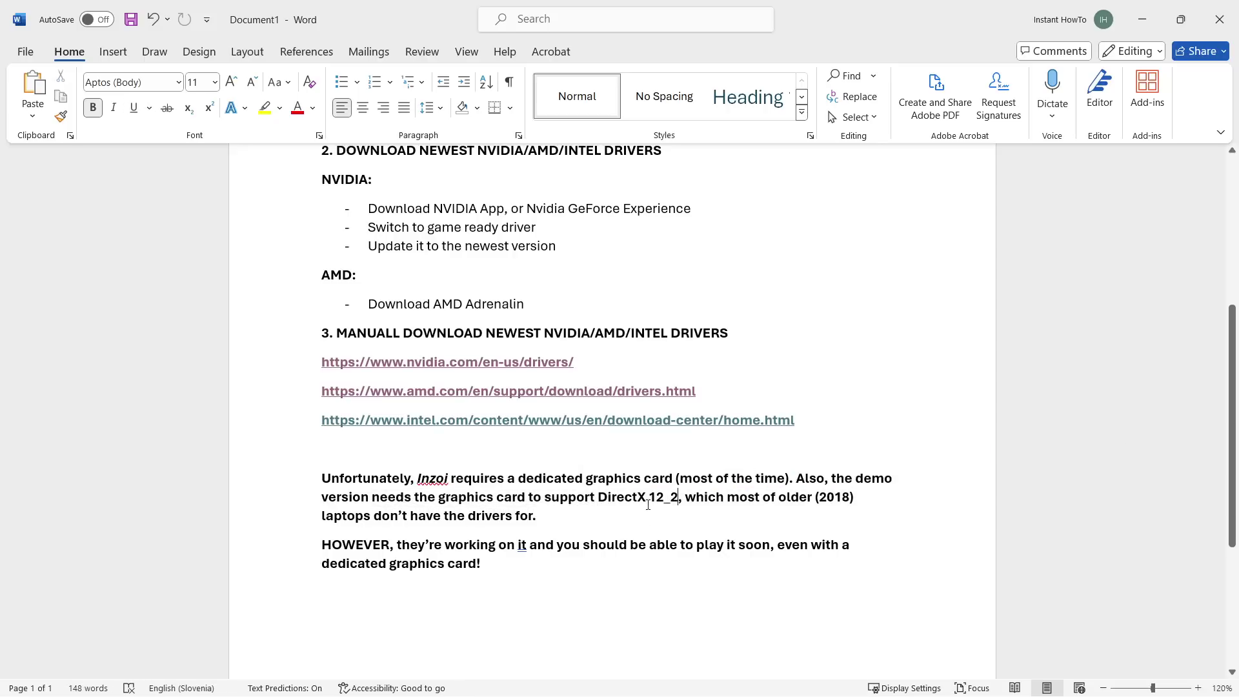
drag(678, 499, 852, 491)
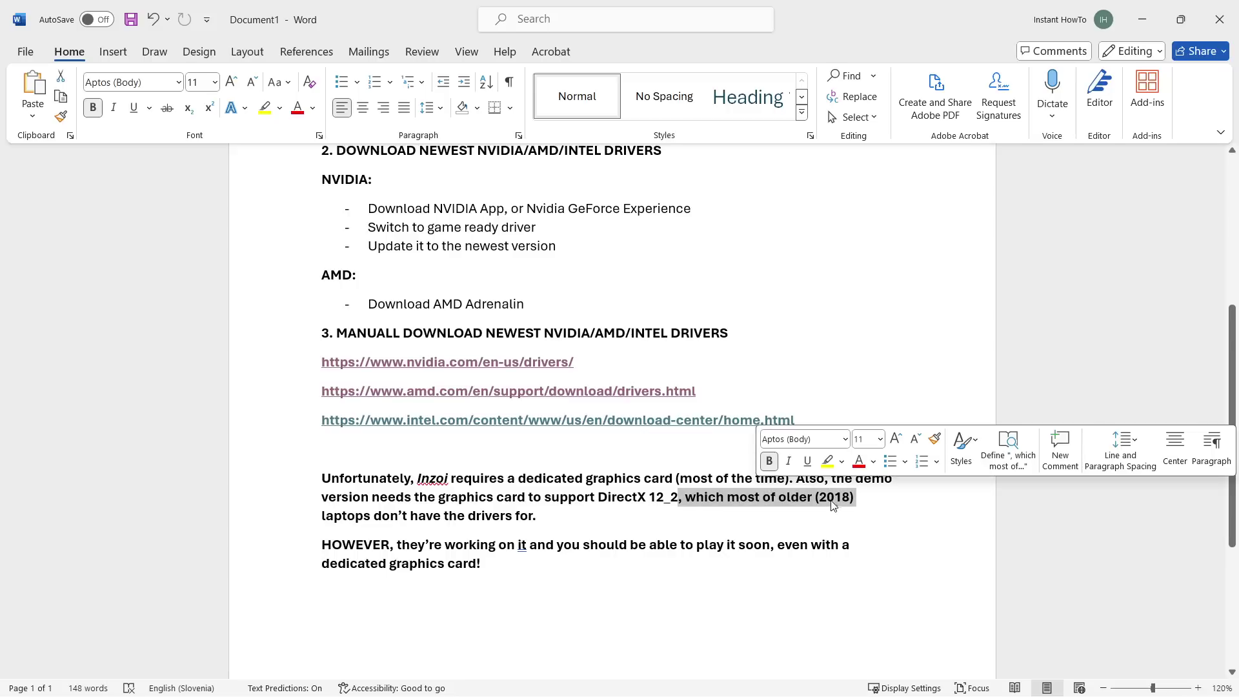
key(End)
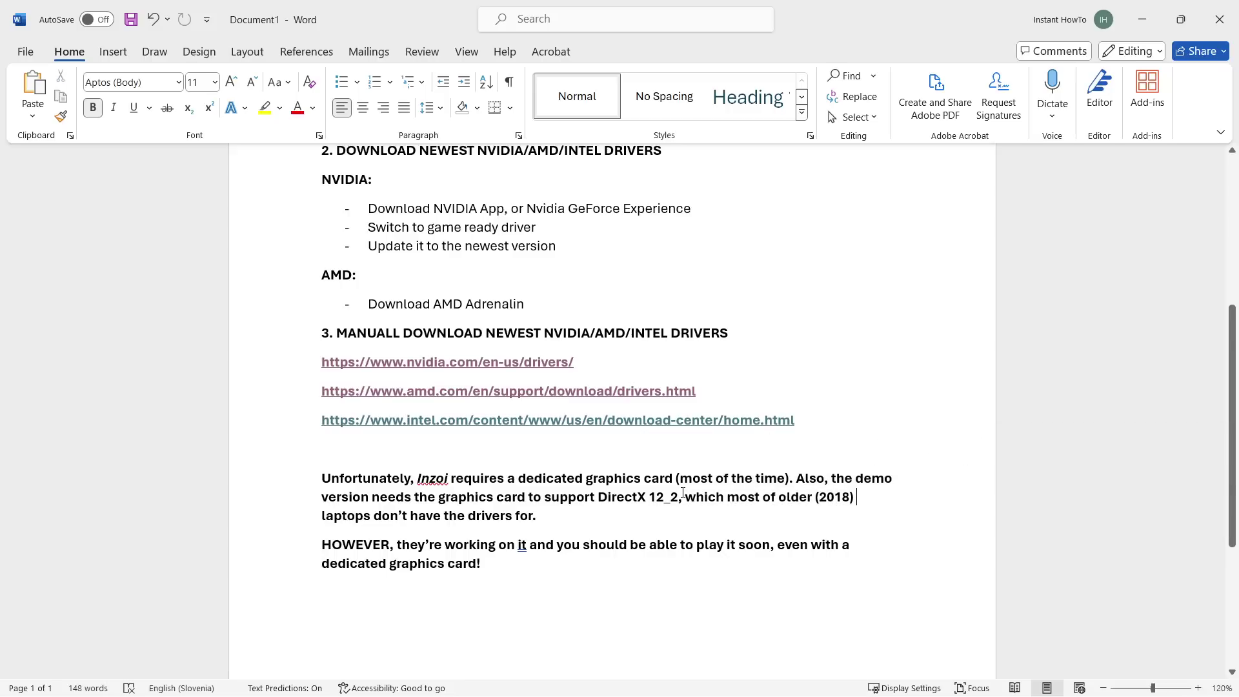
drag(681, 495, 856, 495)
click(829, 494)
scroll(388, 421, down, 1)
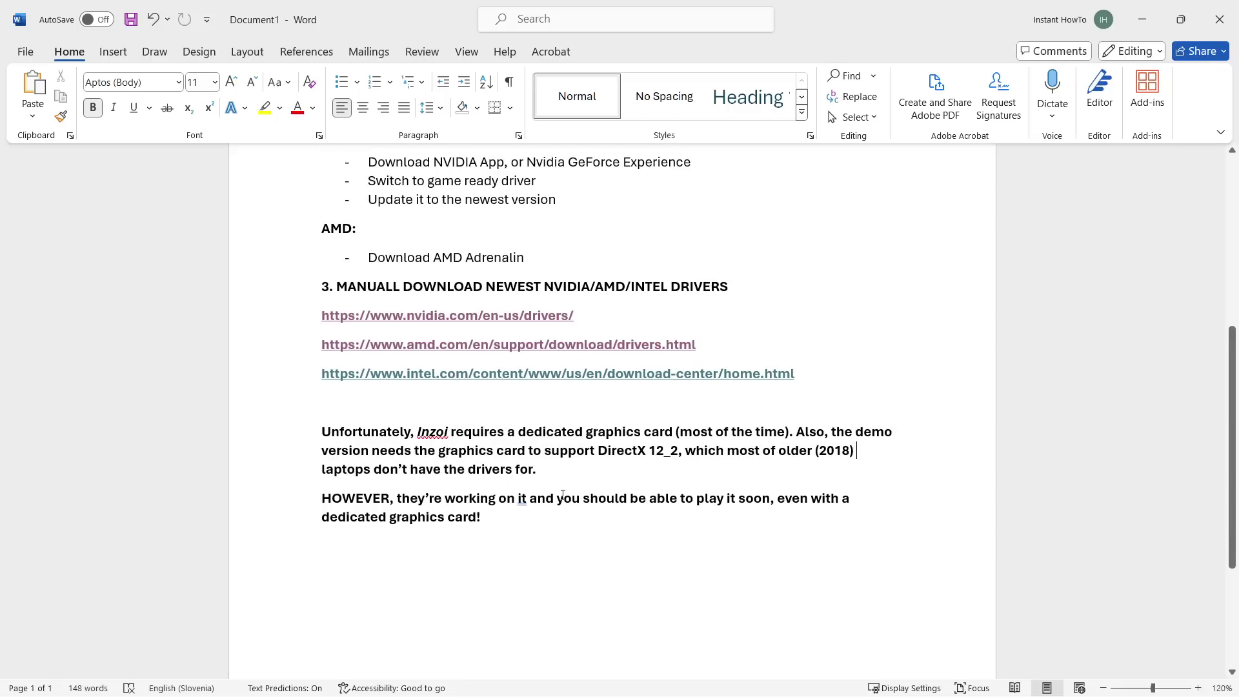
Step: Read the final HOWEVER paragraph, recheck the listed fixes, and return to the document's title
scroll(491, 487, down, 1)
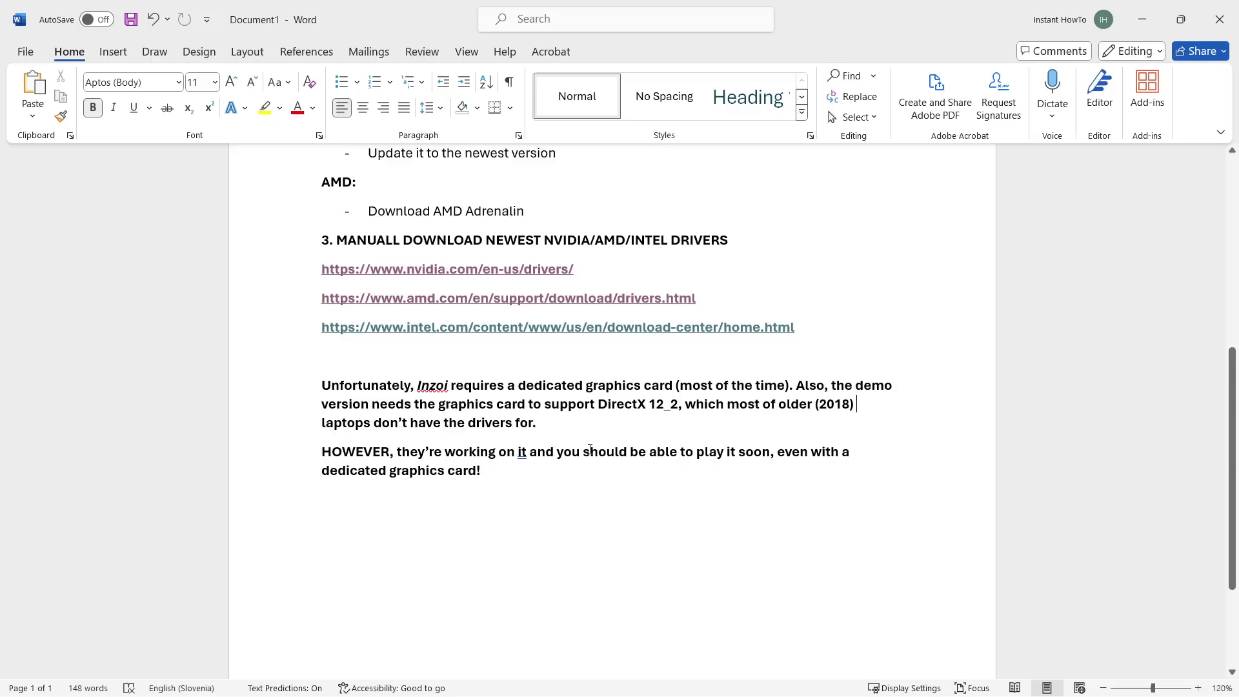
scroll(652, 437, down, 2)
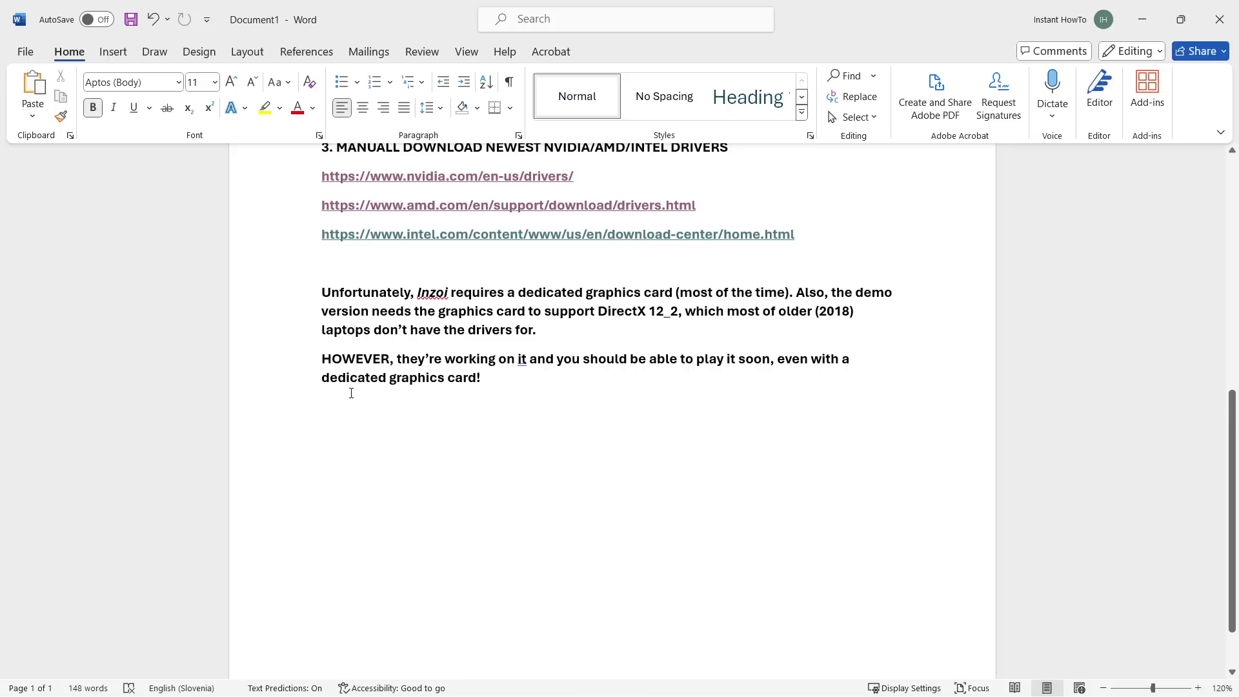
scroll(351, 393, up, 8)
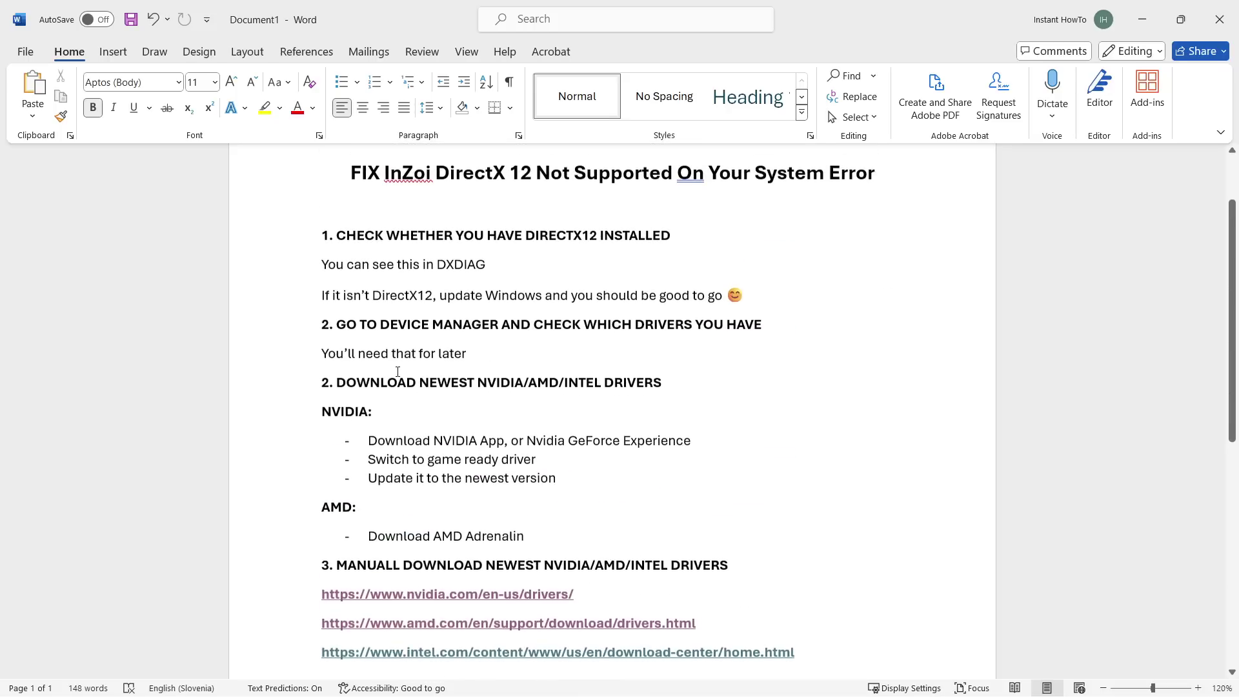
scroll(504, 284, down, 8)
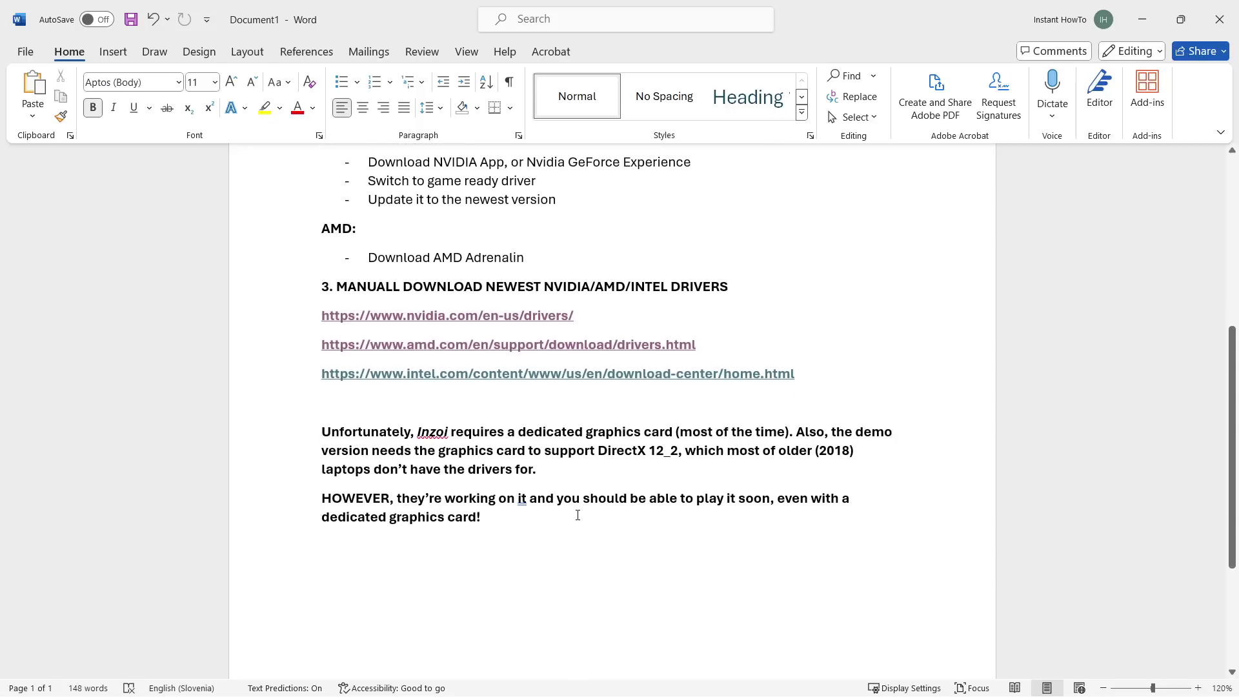
scroll(578, 515, up, 4)
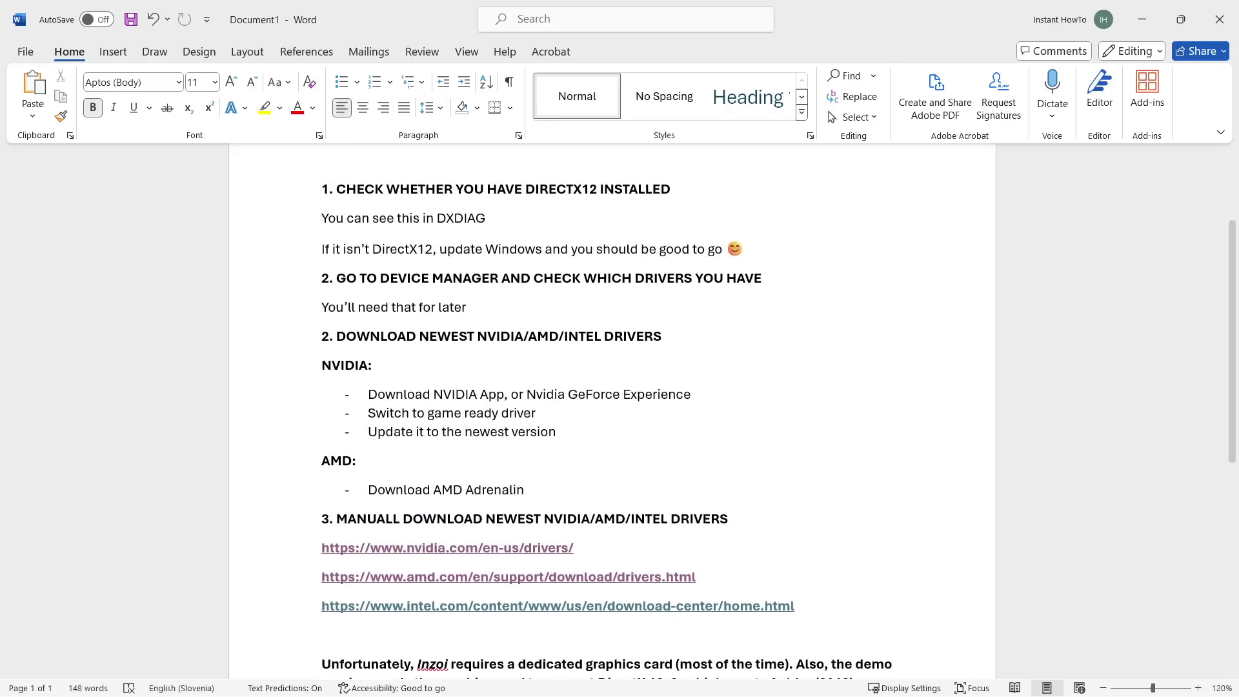
scroll(782, 346, up, 2)
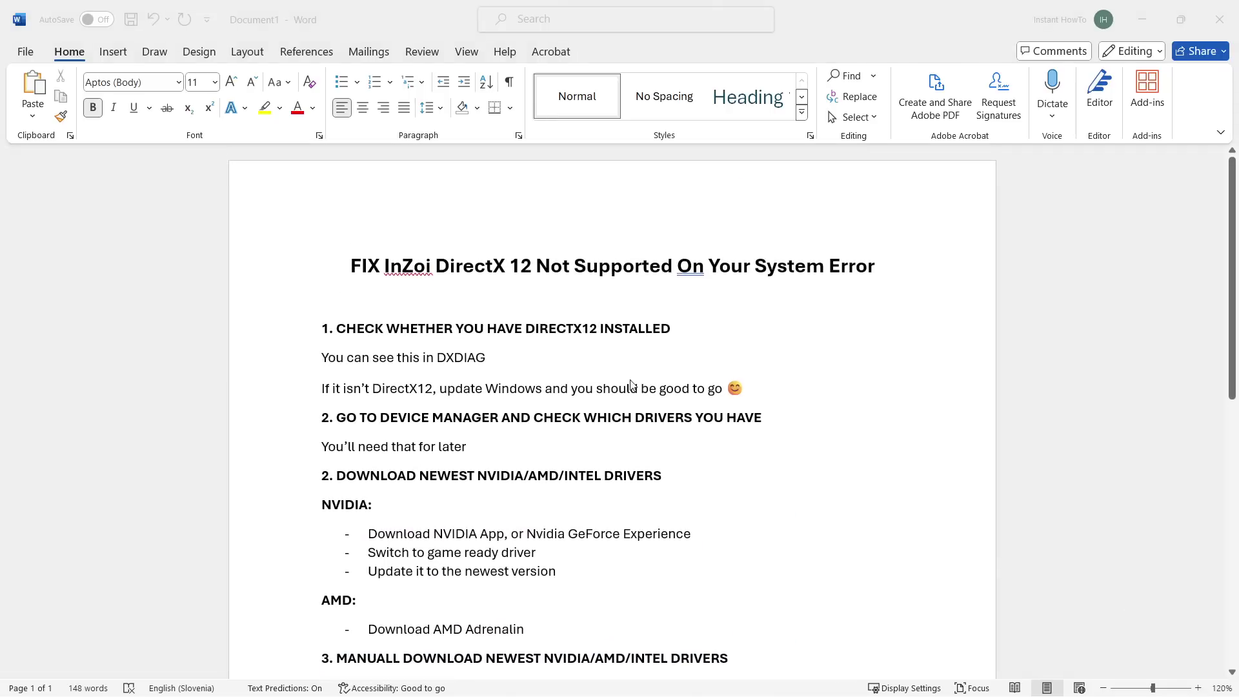